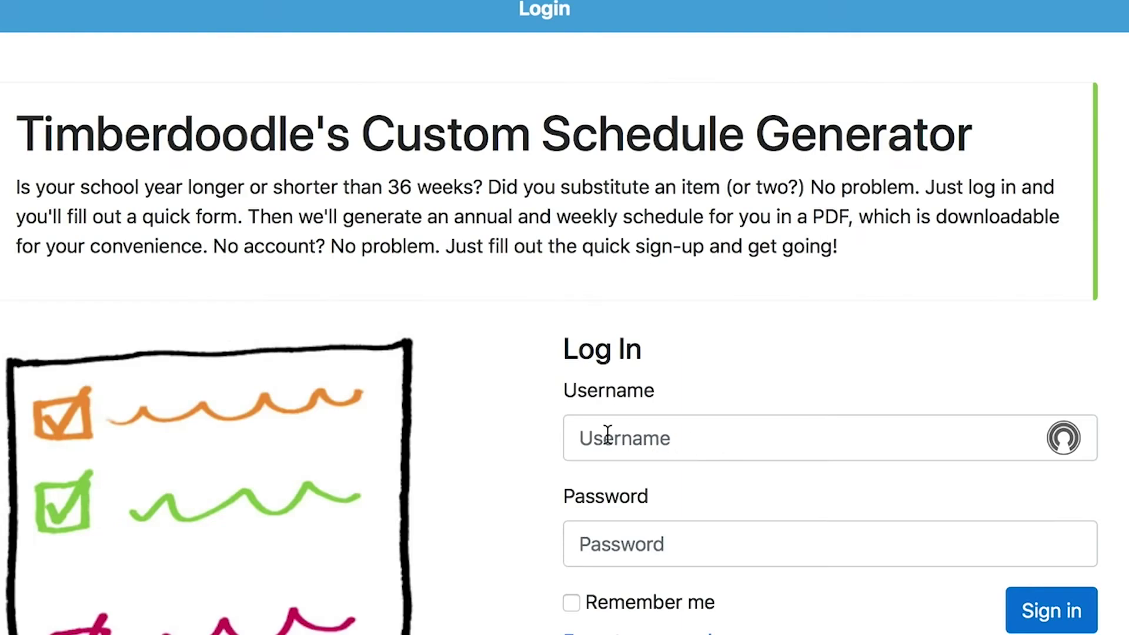
Log in with the account username and password, then start a 2018 Kindergarten Curriculum schedule.
{"action": "left_click", "coordinate": [608, 436]}
{"action": "type", "text": "yournamehere"}
{"action": "key", "text": "Tab"}
{"action": "type", "text": "******"}
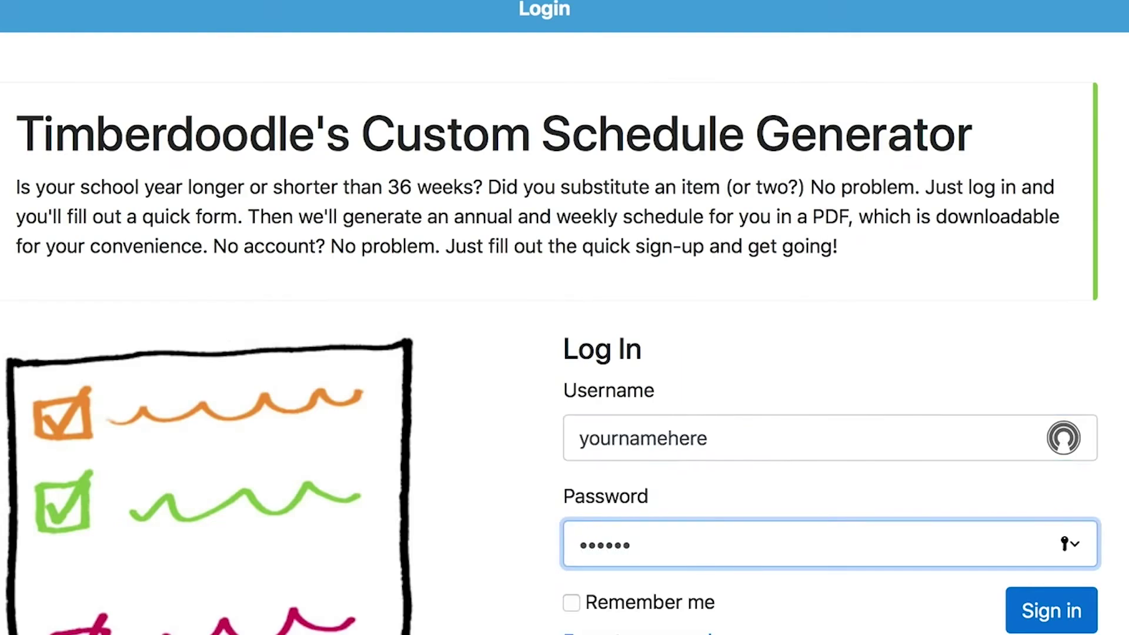
{"action": "key", "text": "Return"}
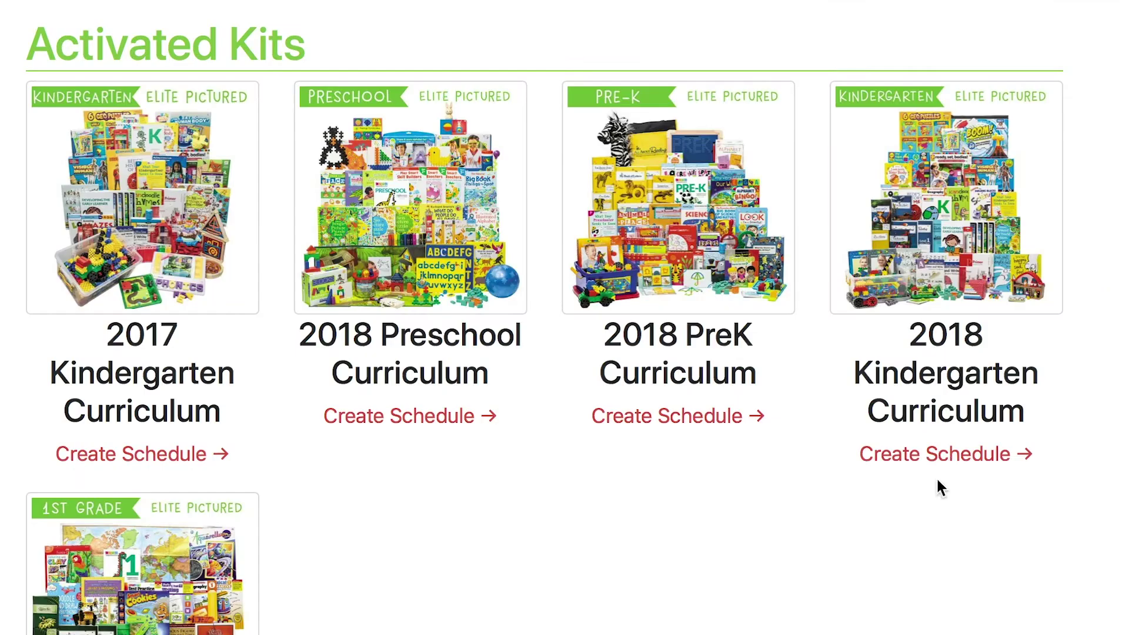
{"action": "left_click", "coordinate": [941, 456]}
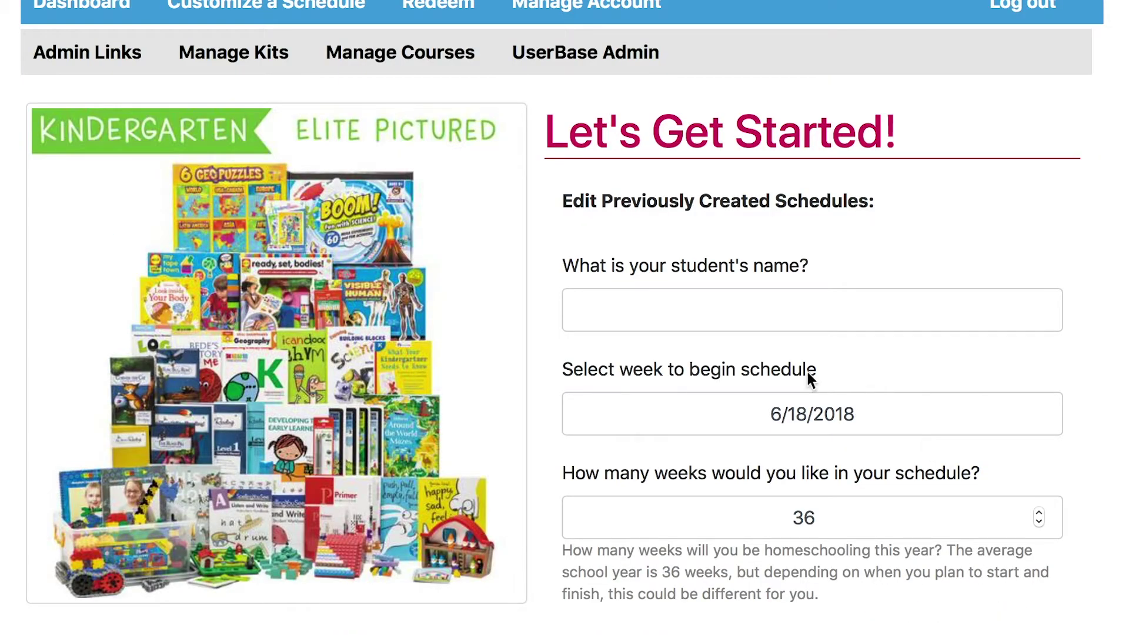
Fill in the student's name and set the starting week to August 6, 2018.
{"action": "left_click", "coordinate": [760, 295]}
{"action": "type", "text": "Brilliance"}
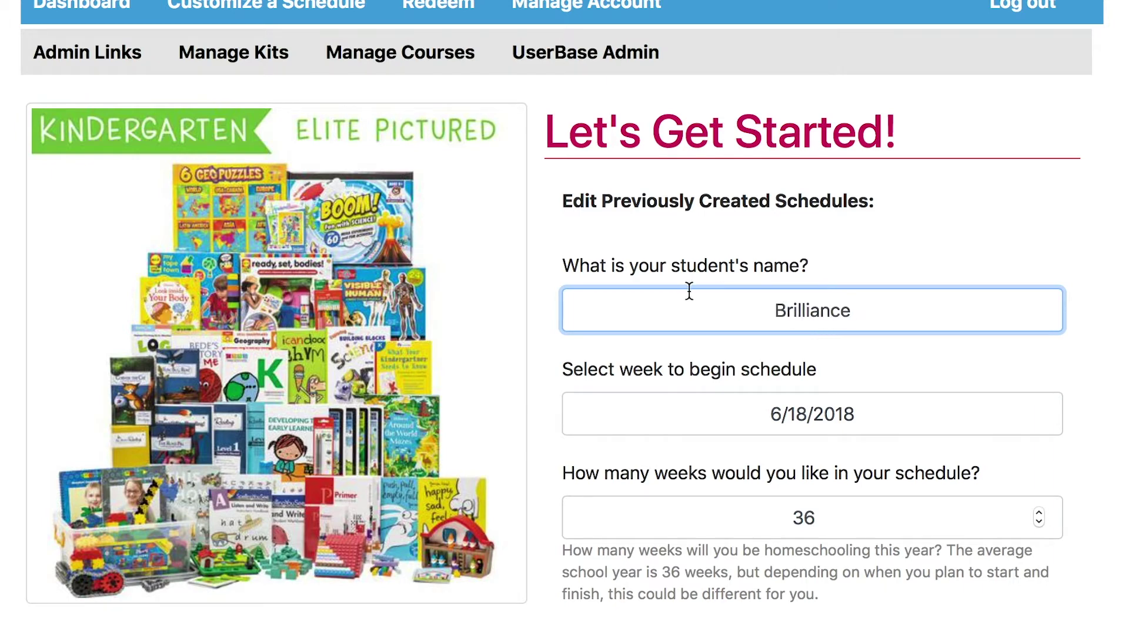
{"action": "left_click", "coordinate": [693, 423]}
{"action": "left_click", "coordinate": [836, 464]}
{"action": "left_click", "coordinate": [836, 464]}
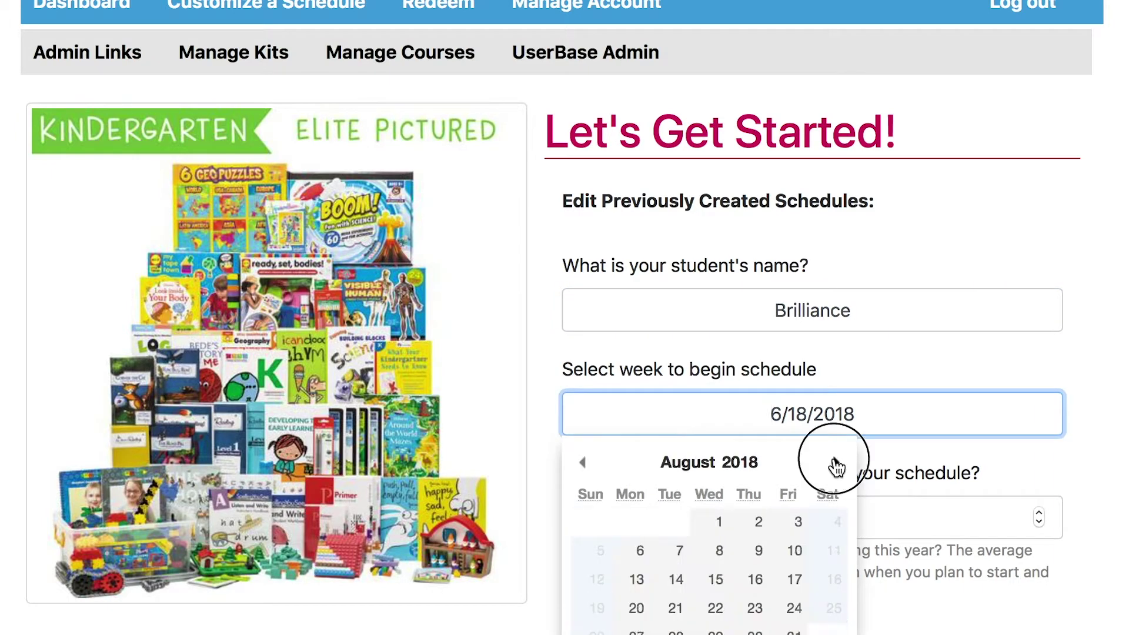
{"action": "left_click", "coordinate": [638, 550]}
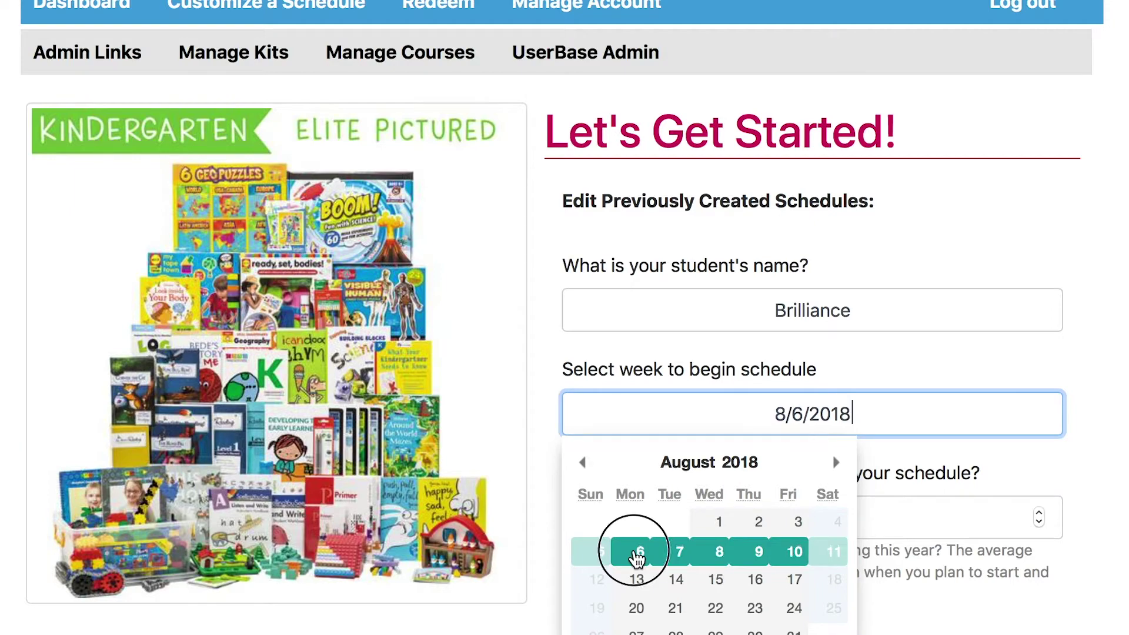
Mark the weeks of Nov 19, Nov 26, Dec 24 and Dec 31, 2018 as breaks.
{"action": "scroll", "coordinate": [713, 585], "scroll_direction": "down", "scroll_amount": 3}
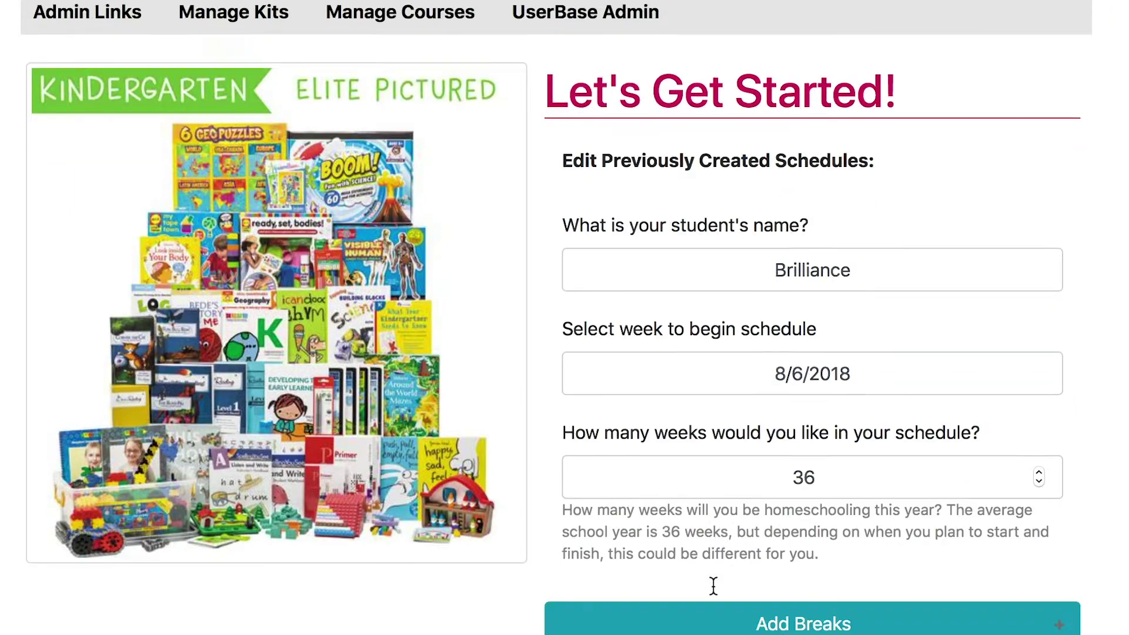
{"action": "left_click", "coordinate": [723, 550]}
{"action": "scroll", "coordinate": [499, 474], "scroll_direction": "down", "scroll_amount": 9}
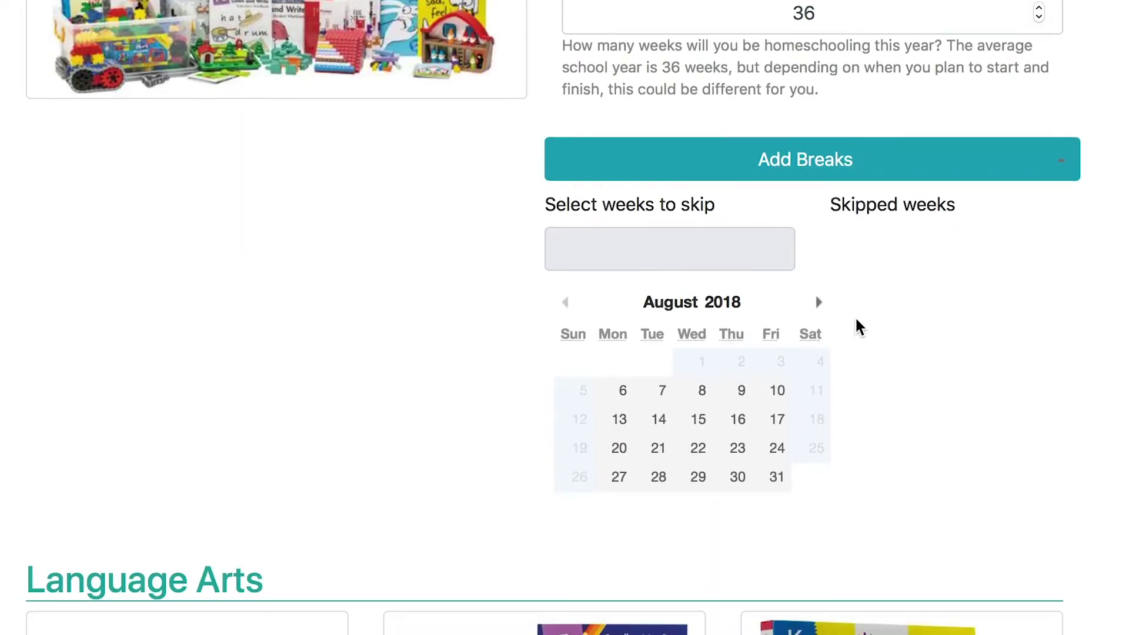
{"action": "left_click", "coordinate": [819, 302]}
{"action": "left_click", "coordinate": [820, 302]}
{"action": "left_click", "coordinate": [819, 302]}
{"action": "left_click", "coordinate": [620, 454]}
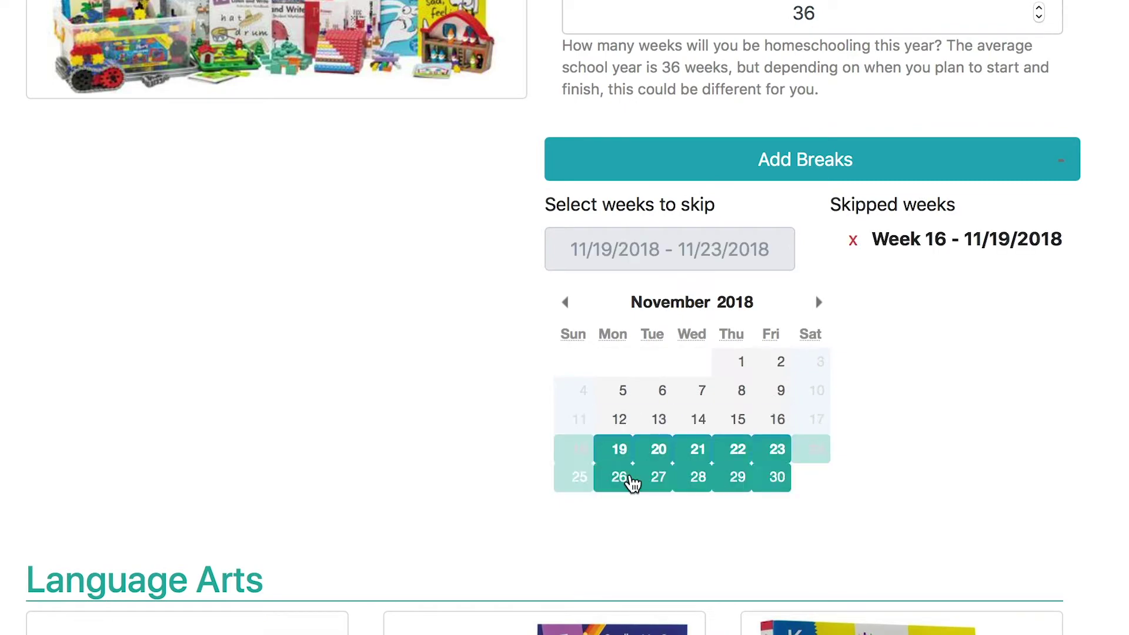
{"action": "left_click", "coordinate": [630, 479]}
{"action": "left_click", "coordinate": [818, 301]}
{"action": "left_click", "coordinate": [653, 483]}
{"action": "left_click", "coordinate": [818, 301]}
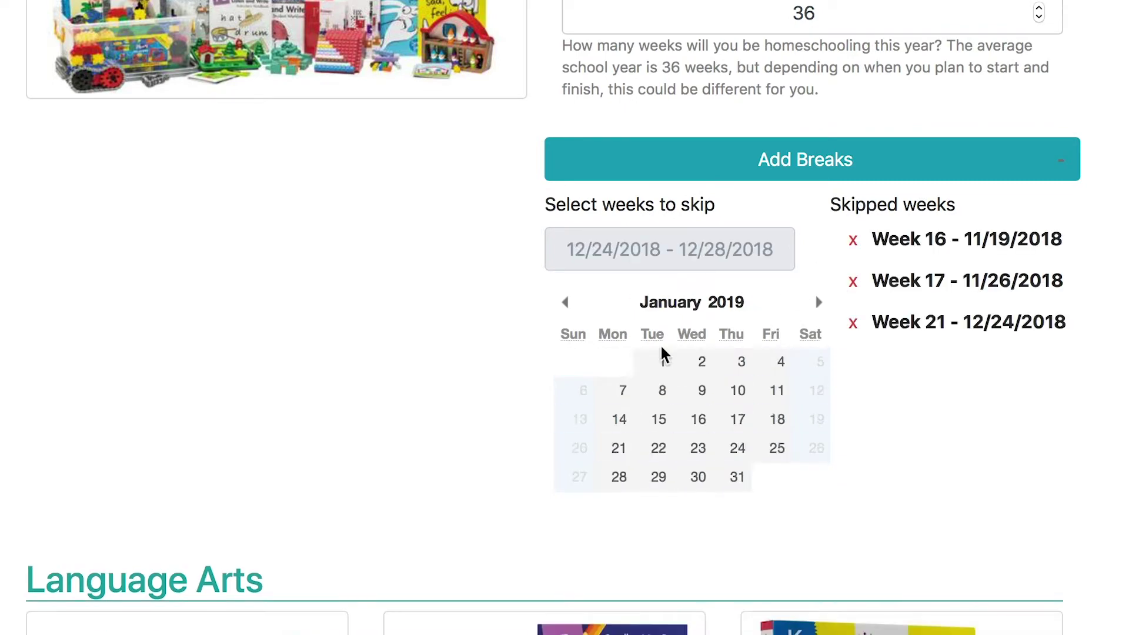
Also skip the week of May 6, 2019 as a break.
{"action": "left_click", "coordinate": [661, 360]}
{"action": "left_click", "coordinate": [819, 302]}
{"action": "left_click", "coordinate": [819, 302]}
{"action": "left_click", "coordinate": [819, 302]}
{"action": "left_click", "coordinate": [819, 302]}
{"action": "left_click", "coordinate": [741, 391]}
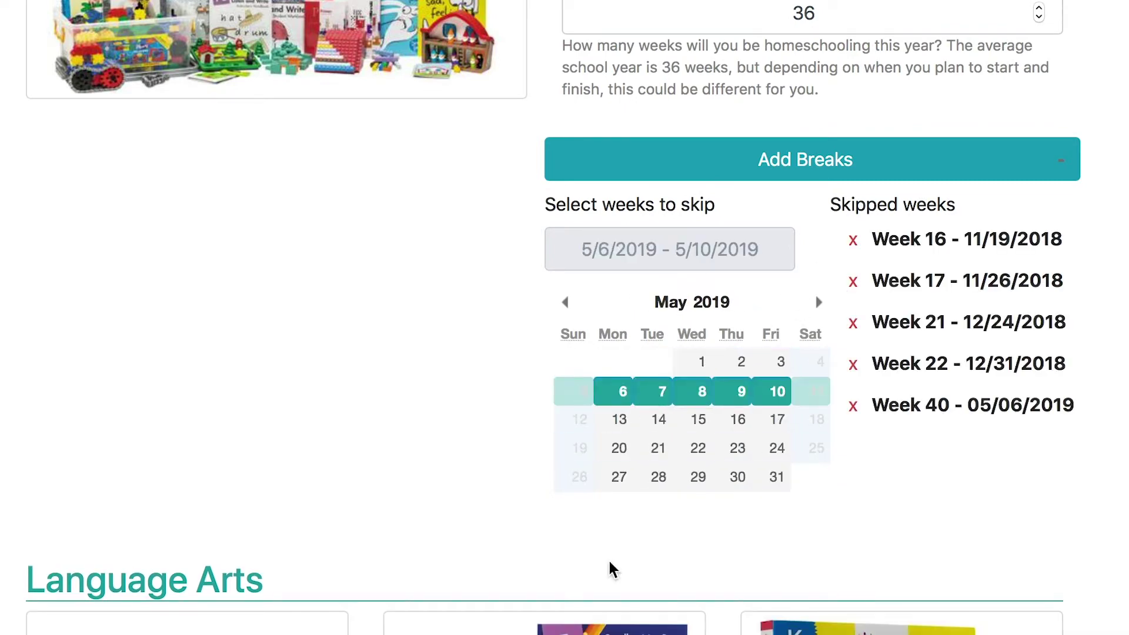
Add Little Red Riding Hood and Three Little Piggies to the schedule and remove Snow White.
{"action": "scroll", "coordinate": [272, 361], "scroll_direction": "down", "scroll_amount": 1}
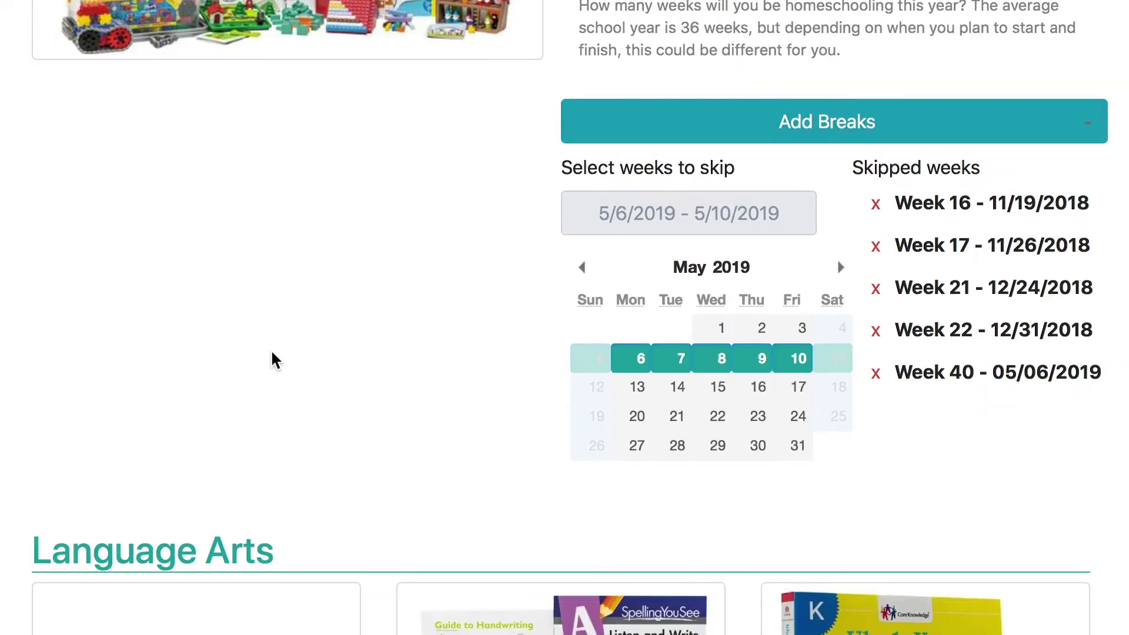
{"action": "scroll", "coordinate": [273, 360], "scroll_direction": "down", "scroll_amount": 8}
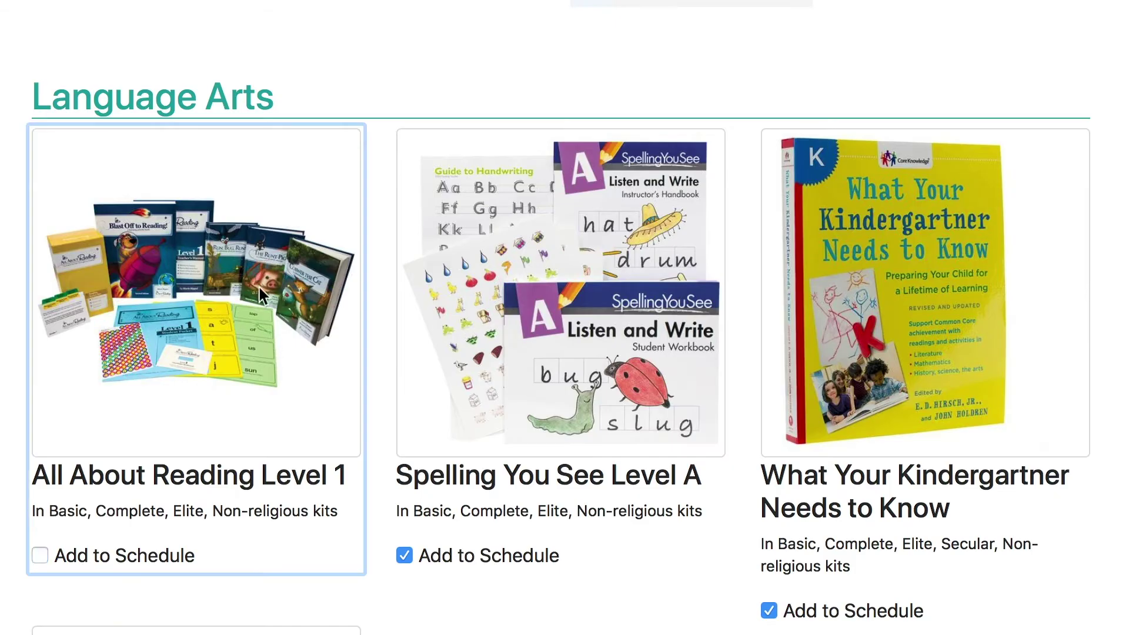
{"action": "scroll", "coordinate": [561, 317], "scroll_direction": "down", "scroll_amount": 2}
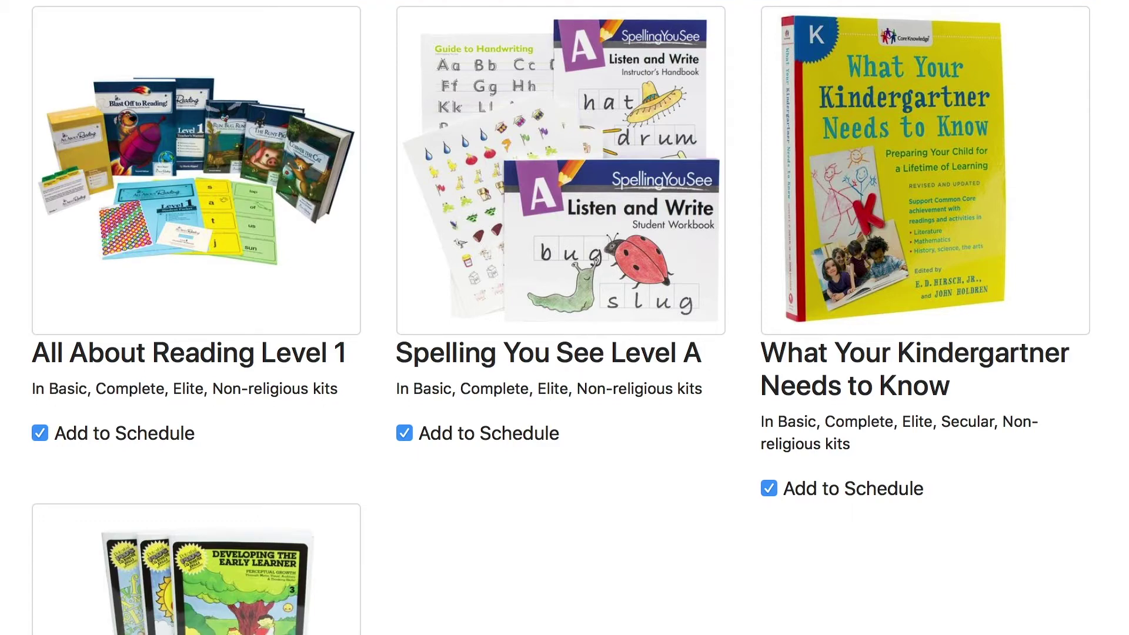
{"action": "scroll", "coordinate": [565, 317], "scroll_direction": "down", "scroll_amount": 8}
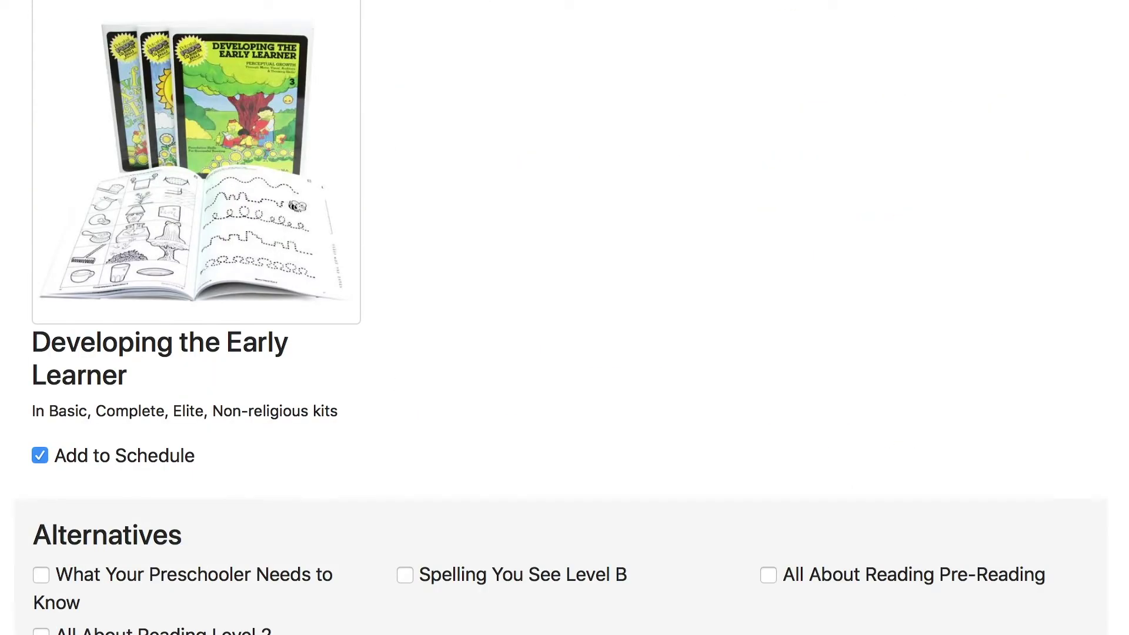
{"action": "scroll", "coordinate": [565, 317], "scroll_direction": "down", "scroll_amount": 20}
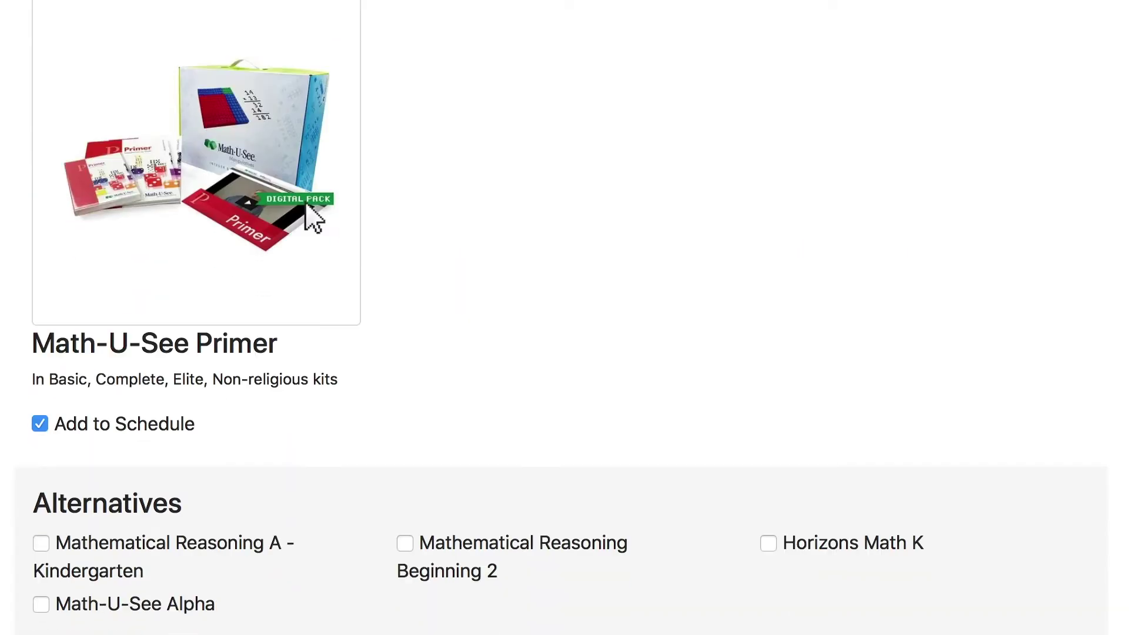
{"action": "scroll", "coordinate": [565, 318], "scroll_direction": "down", "scroll_amount": 2}
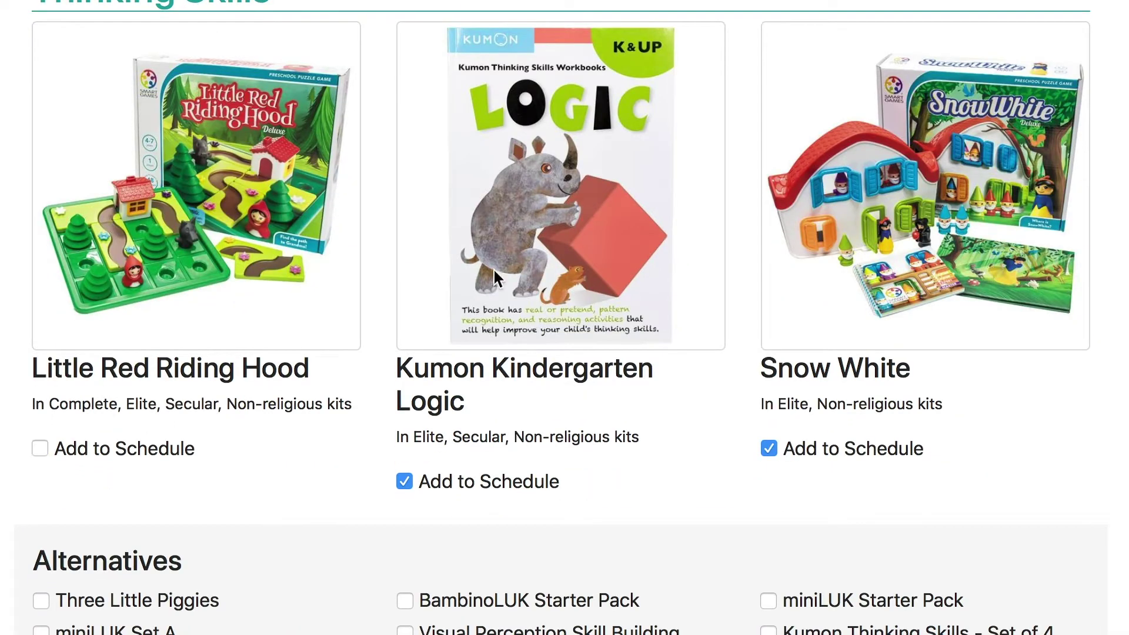
{"action": "left_click", "coordinate": [781, 455]}
{"action": "left_click", "coordinate": [770, 451]}
{"action": "left_click", "coordinate": [40, 600]}
Add the Berenstain Bears Big Book of Science to the schedule.
{"action": "scroll", "coordinate": [565, 318], "scroll_direction": "down", "scroll_amount": 10}
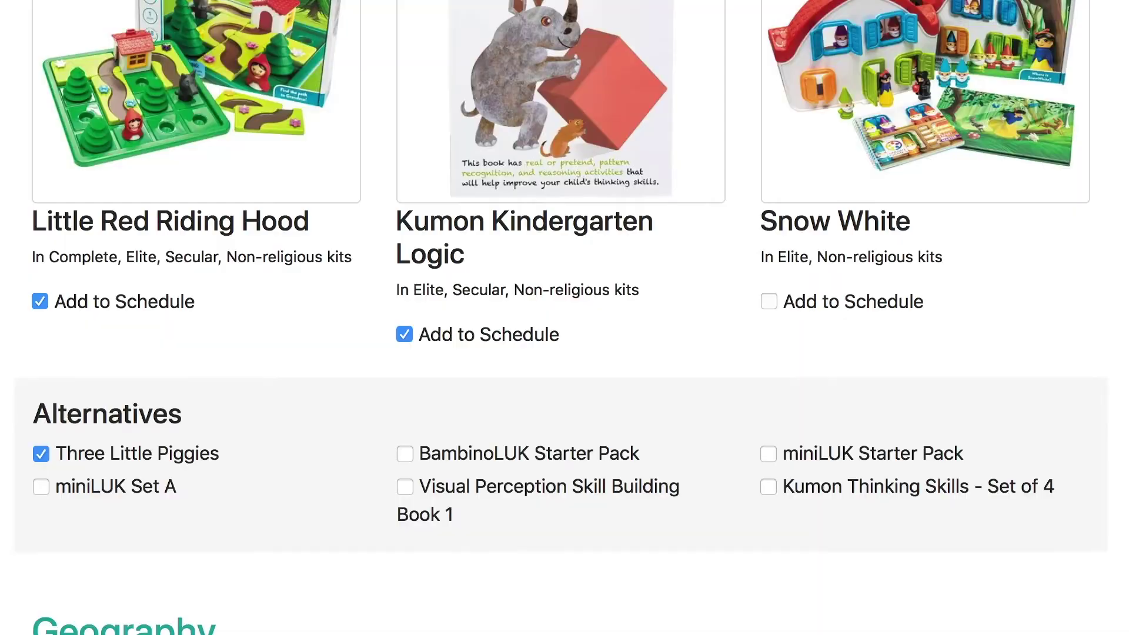
{"action": "scroll", "coordinate": [564, 318], "scroll_direction": "down", "scroll_amount": 20}
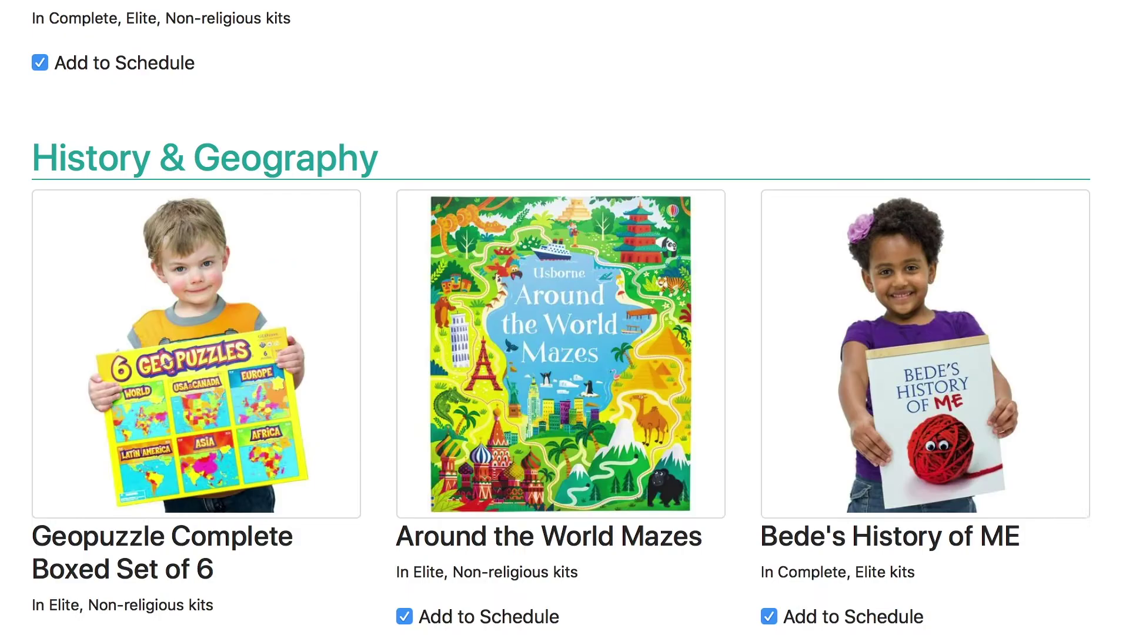
{"action": "scroll", "coordinate": [564, 317], "scroll_direction": "down", "scroll_amount": 8}
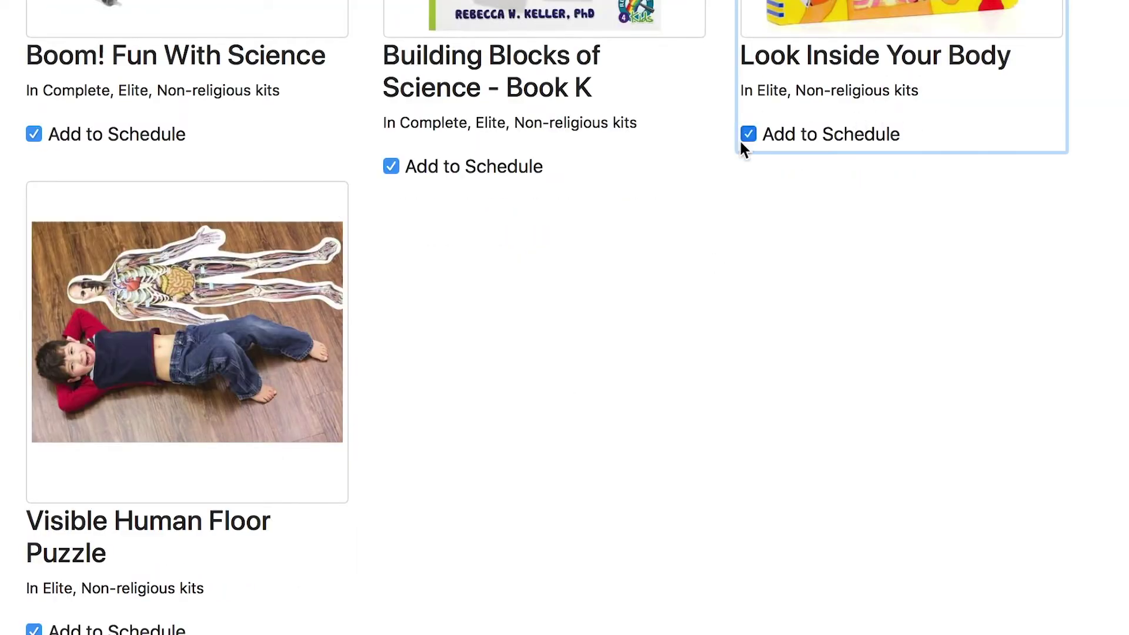
{"action": "scroll", "coordinate": [458, 366], "scroll_direction": "down", "scroll_amount": 5}
{"action": "left_click", "coordinate": [392, 458]}
Open the Add Course form for a custom course.
{"action": "scroll", "coordinate": [312, 525], "scroll_direction": "down", "scroll_amount": 10}
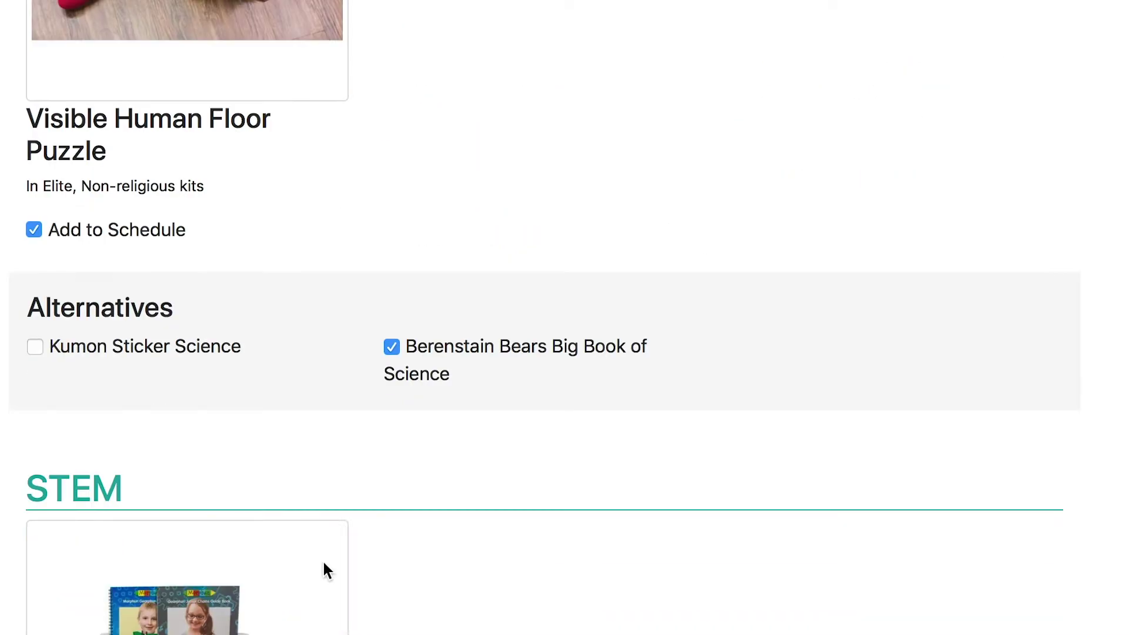
{"action": "scroll", "coordinate": [329, 522], "scroll_direction": "down", "scroll_amount": 20}
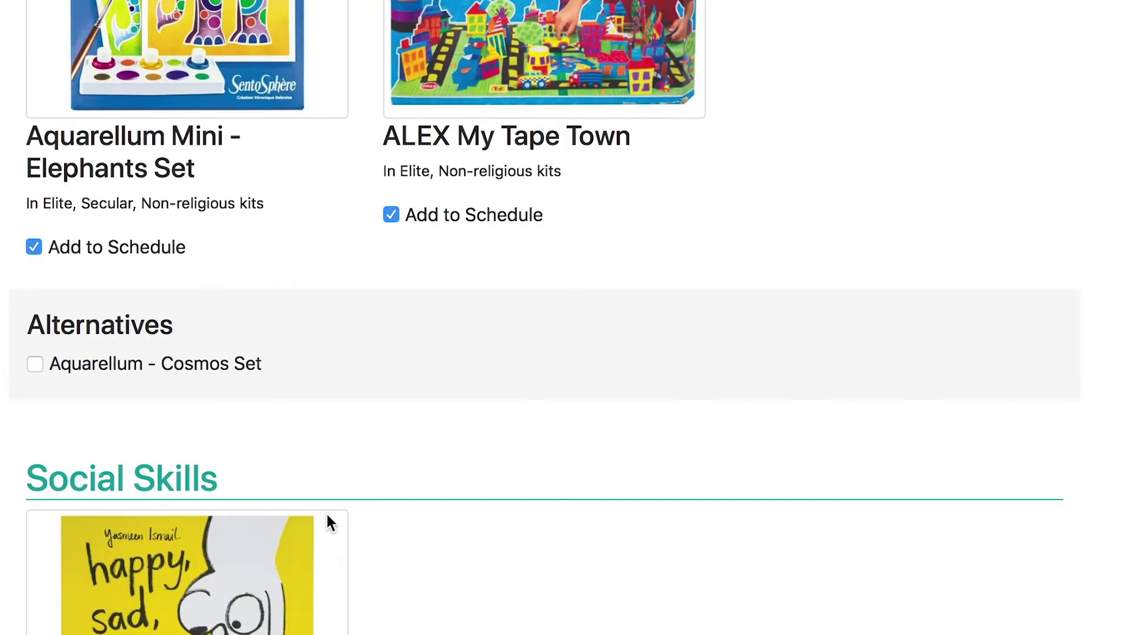
{"action": "scroll", "coordinate": [326, 516], "scroll_direction": "down", "scroll_amount": 10}
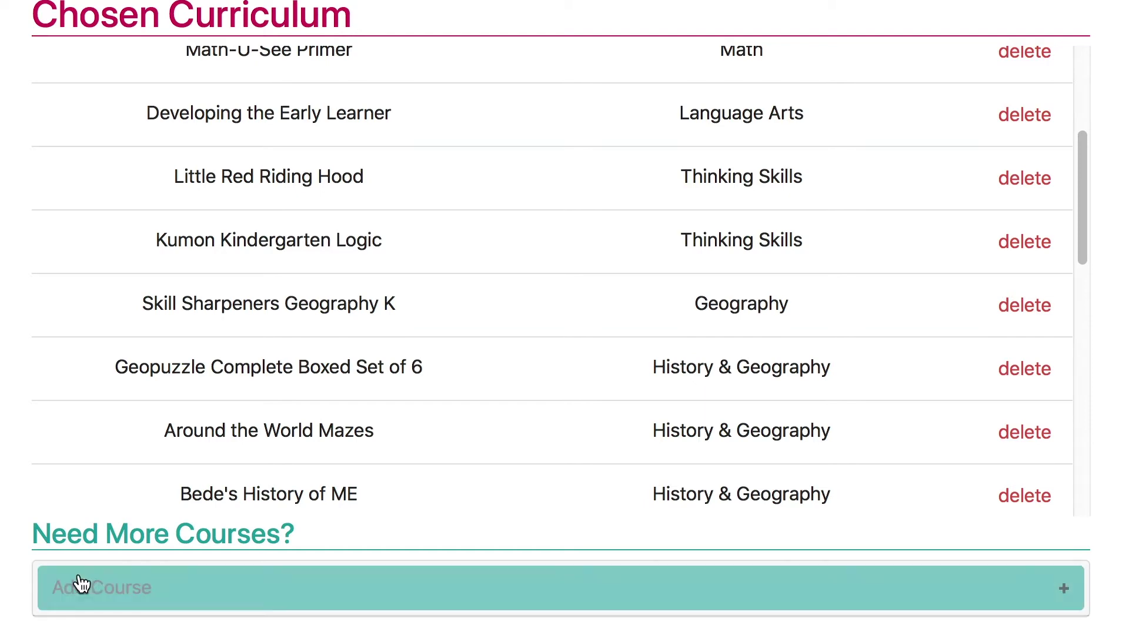
{"action": "left_click", "coordinate": [103, 590]}
{"action": "scroll", "coordinate": [312, 211], "scroll_direction": "down", "scroll_amount": 8}
Name the new course Running, with subject Motor Skills and unit type 'run'.
{"action": "left_click", "coordinate": [384, 153]}
{"action": "type", "text": "Running"}
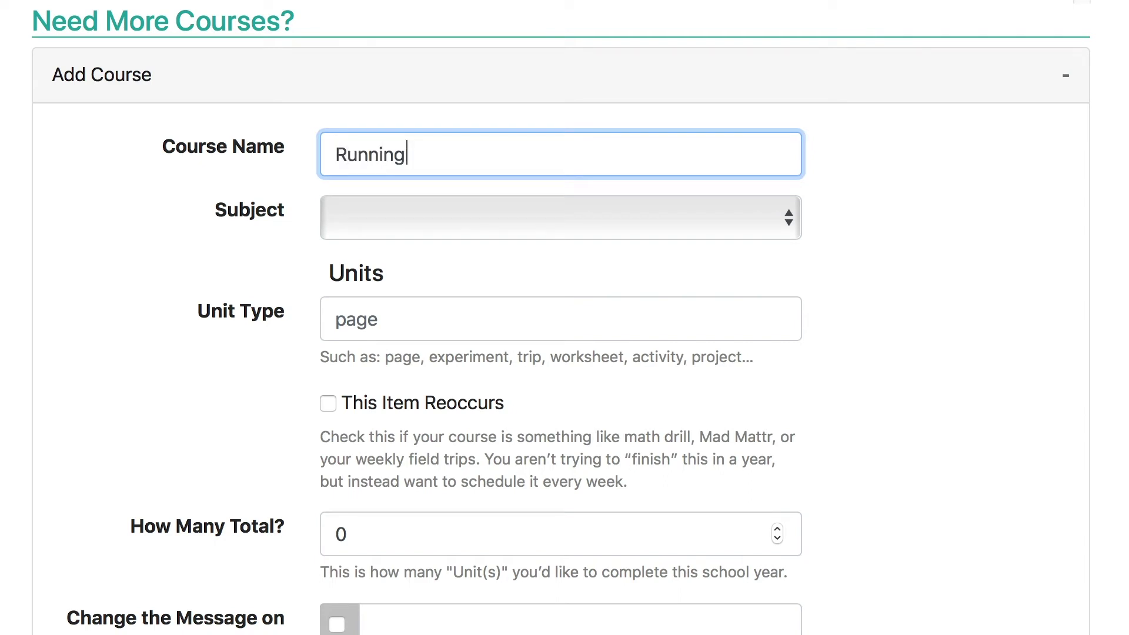
{"action": "key", "text": "Tab"}
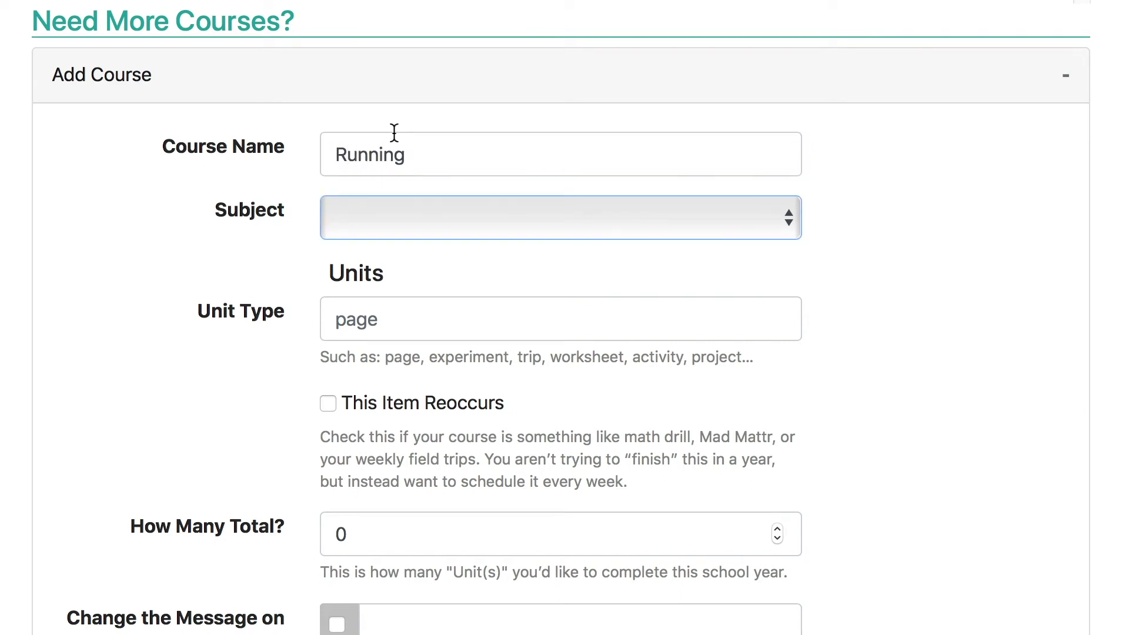
{"action": "left_click", "coordinate": [404, 206]}
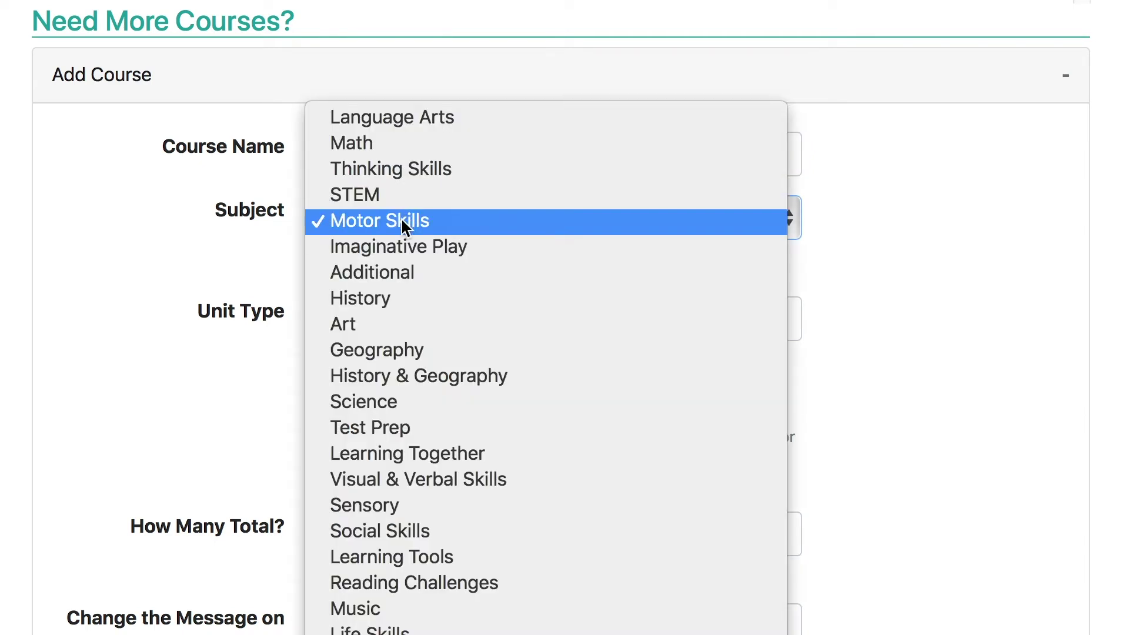
{"action": "left_click", "coordinate": [404, 223]}
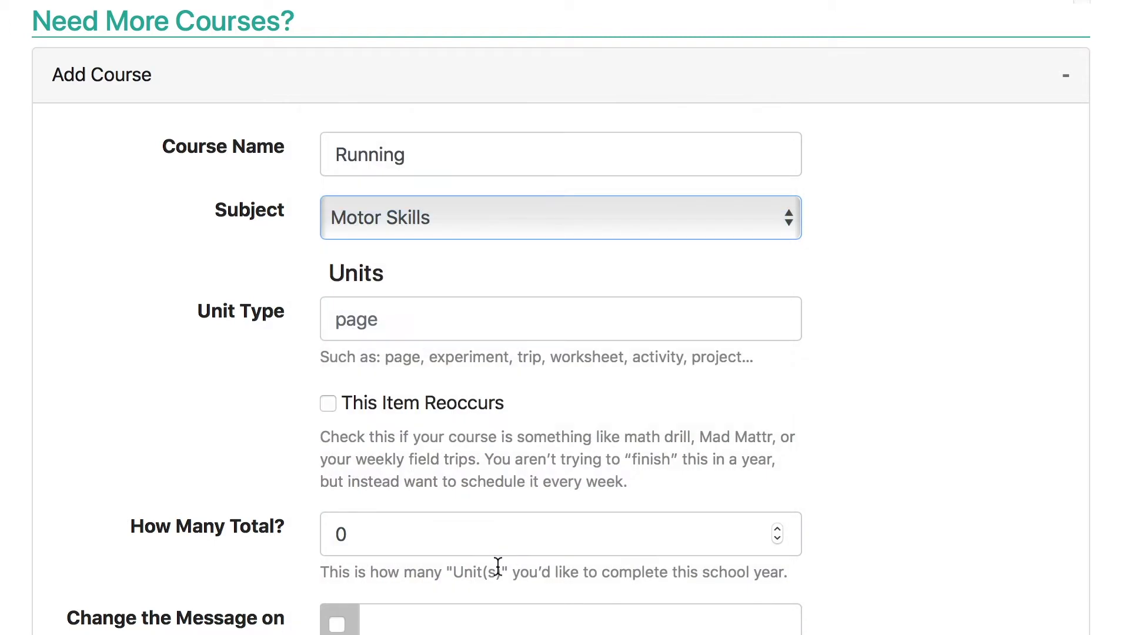
{"action": "left_click", "coordinate": [452, 334]}
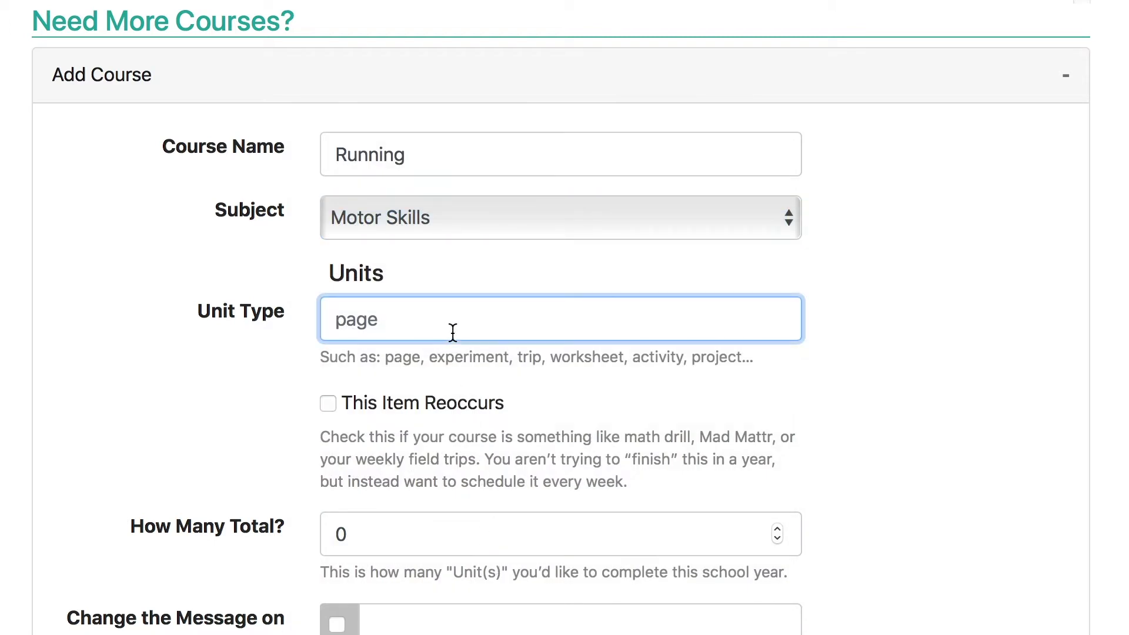
{"action": "type", "text": "run"}
Make the course recur weekly with 3 runs per week.
{"action": "key", "text": "Tab"}
{"action": "key", "text": "space"}
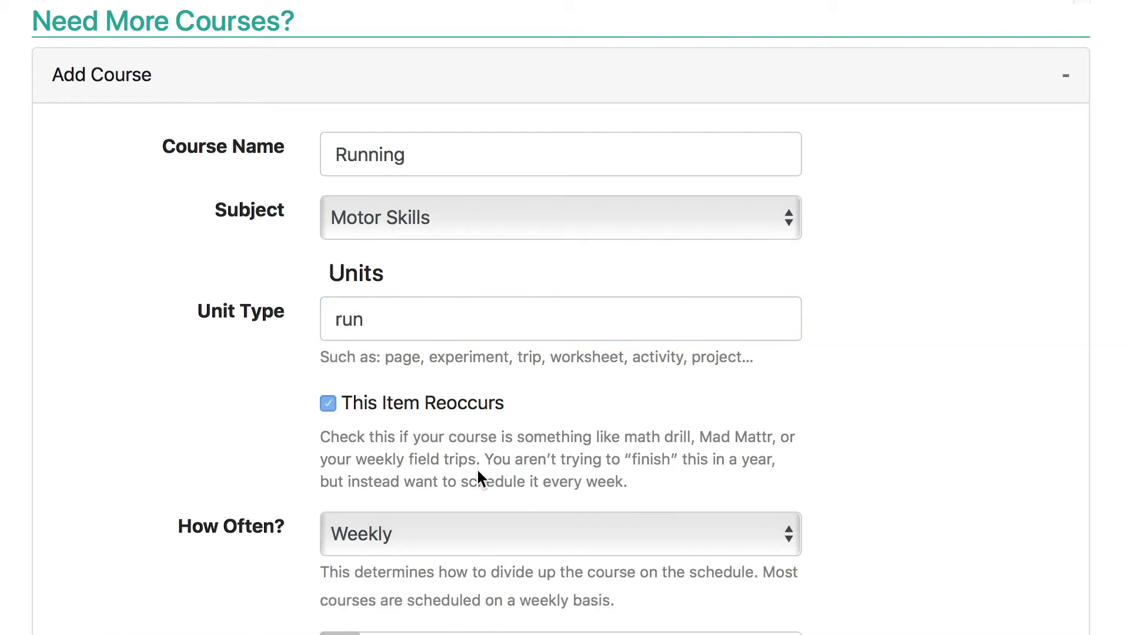
{"action": "scroll", "coordinate": [324, 489], "scroll_direction": "down", "scroll_amount": 5}
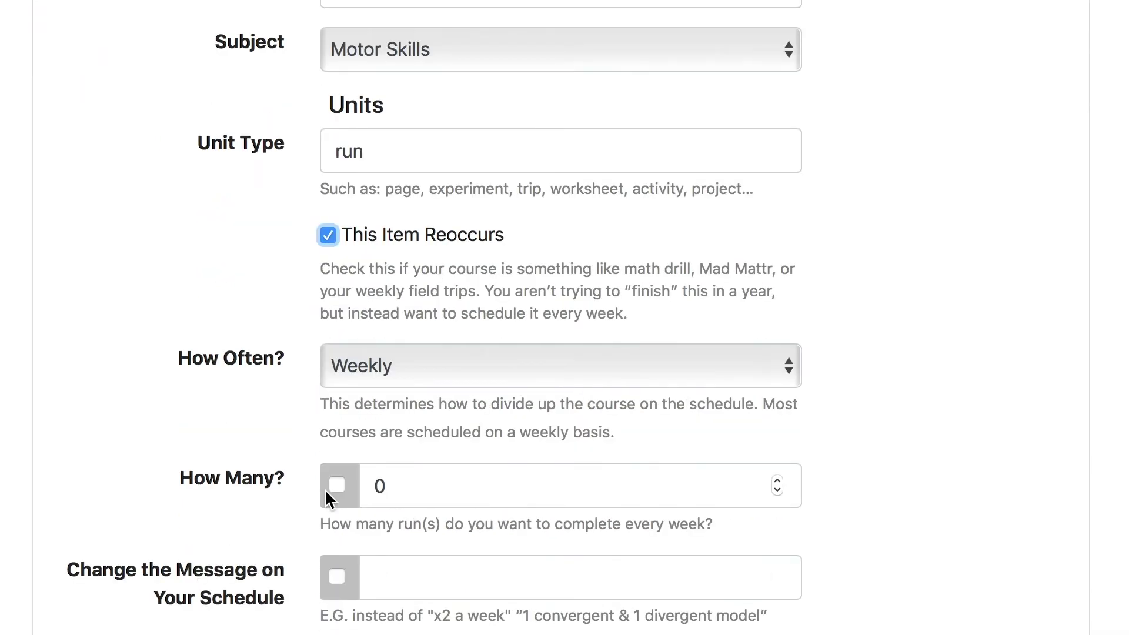
{"action": "left_click", "coordinate": [386, 369]}
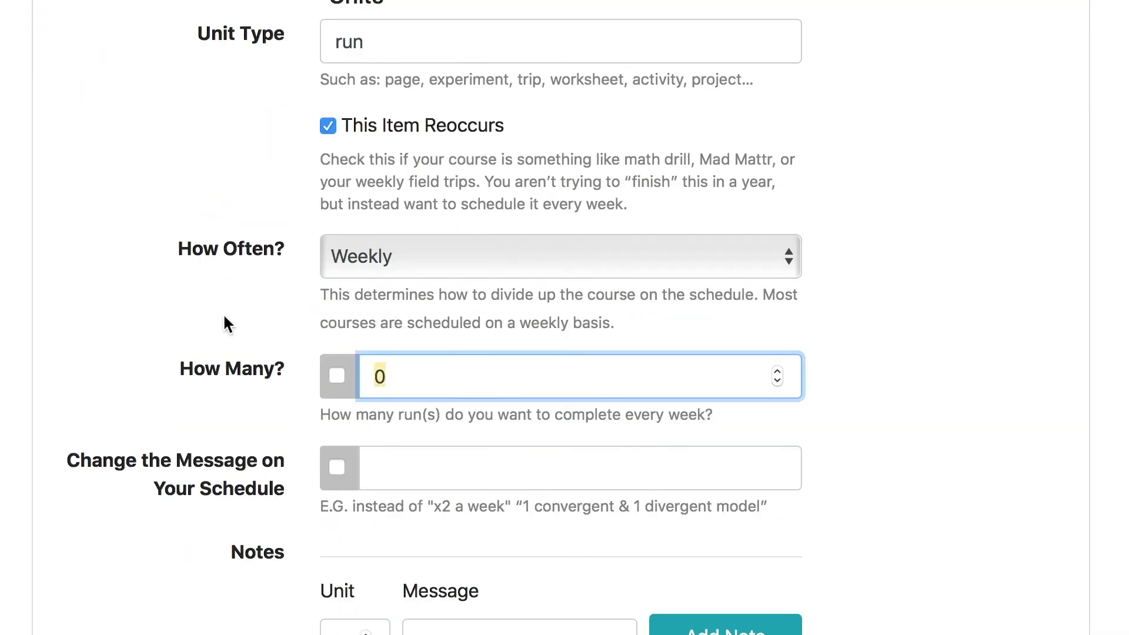
{"action": "type", "text": "3"}
{"action": "left_click", "coordinate": [136, 402]}
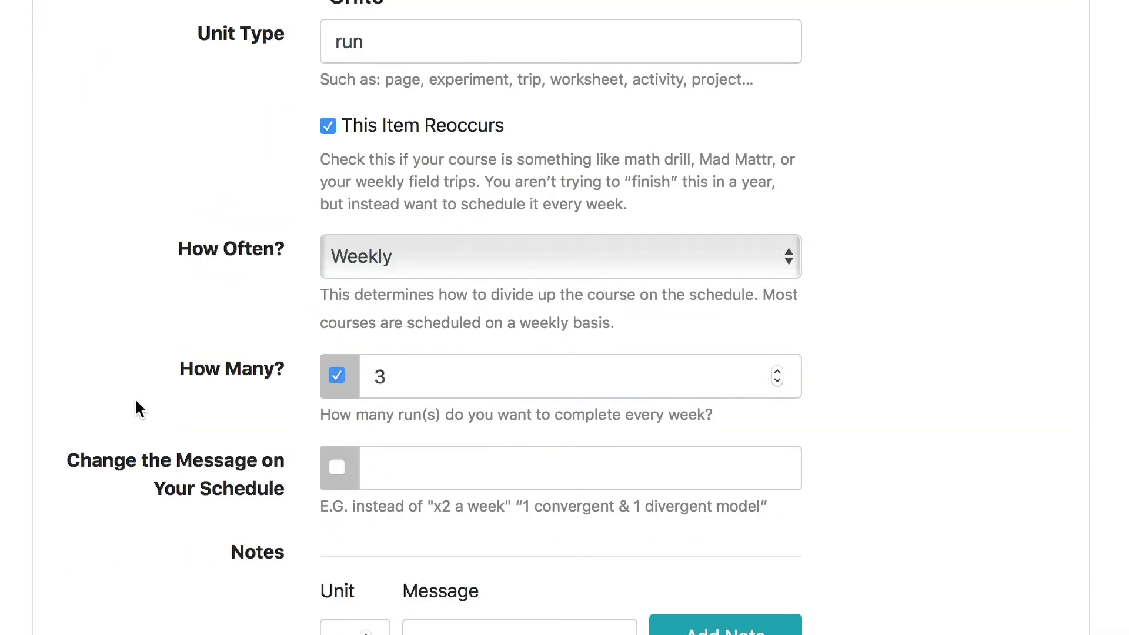
{"action": "scroll", "coordinate": [136, 400], "scroll_direction": "down", "scroll_amount": 4}
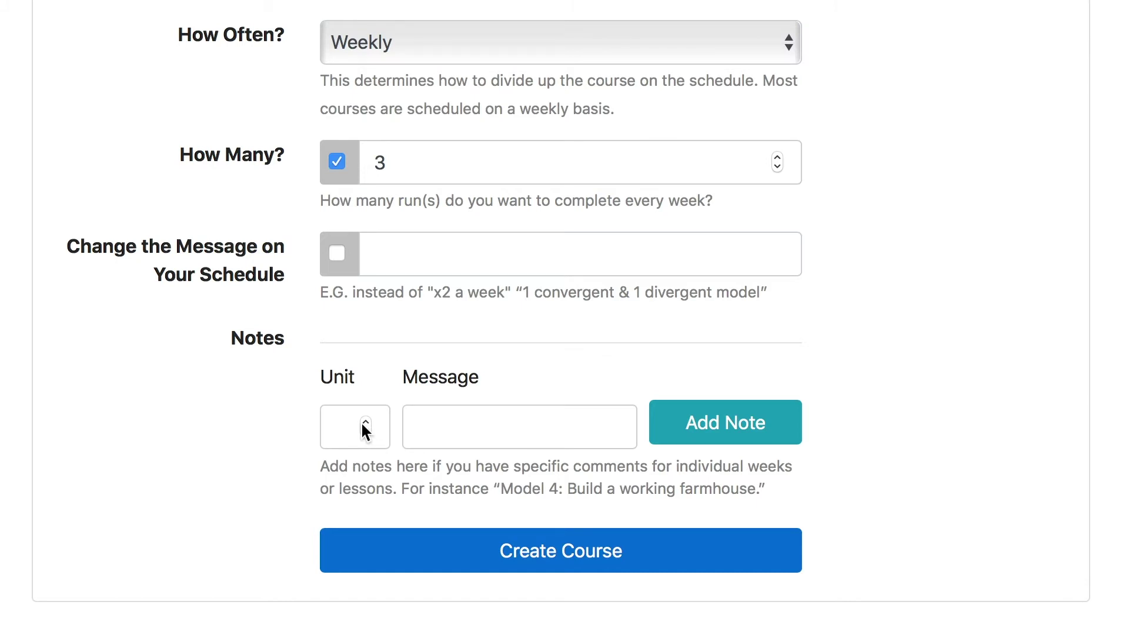
Add course notes '3 laps' at unit 1 and '4 laps' at unit 12.
{"action": "left_click", "coordinate": [366, 422]}
{"action": "key", "text": "Tab"}
{"action": "type", "text": "3 lp"}
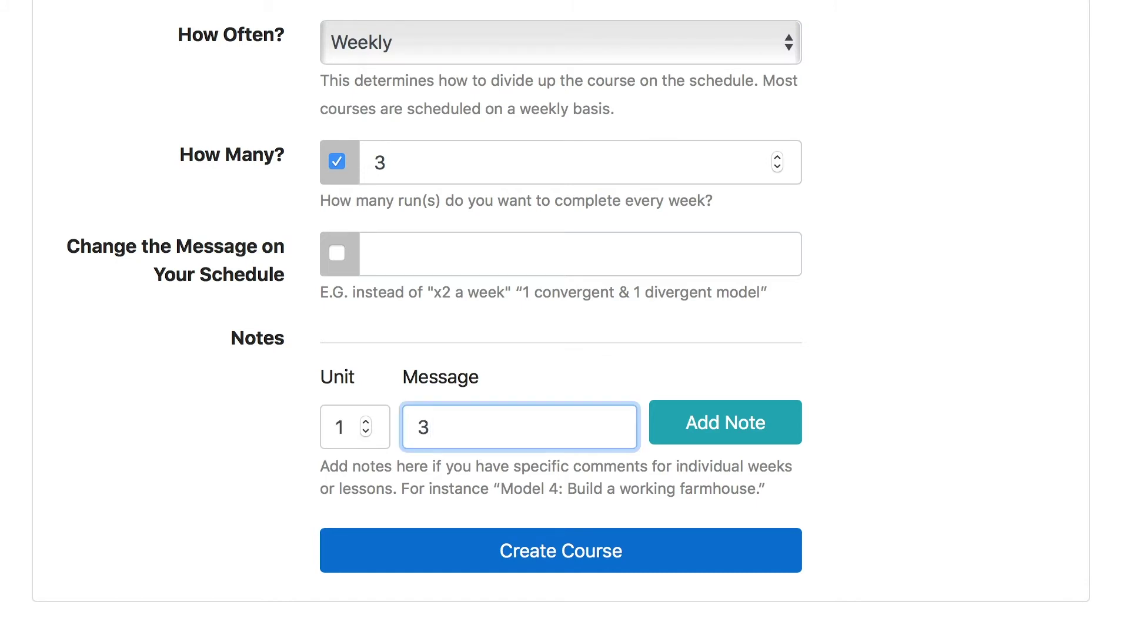
{"action": "key", "text": "BackSpace"}
{"action": "key", "text": "BackSpace"}
{"action": "key", "text": "BackSpace"}
{"action": "key", "text": "BackSpace"}
{"action": "type", "text": "3 laps"}
{"action": "left_click", "coordinate": [713, 435]}
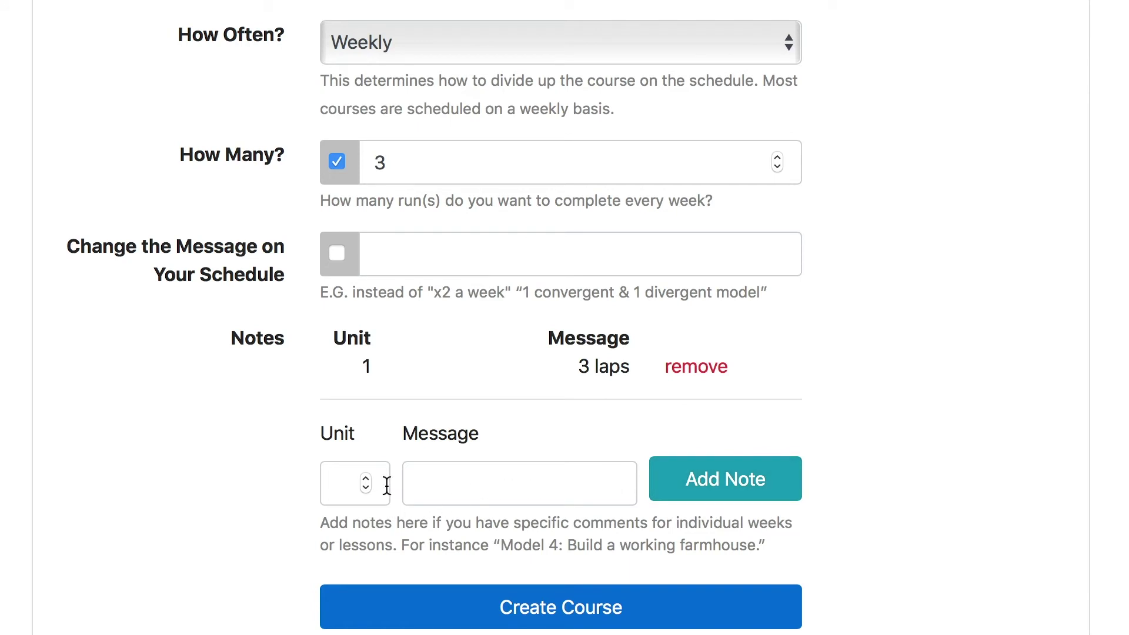
{"action": "left_click", "coordinate": [366, 479]}
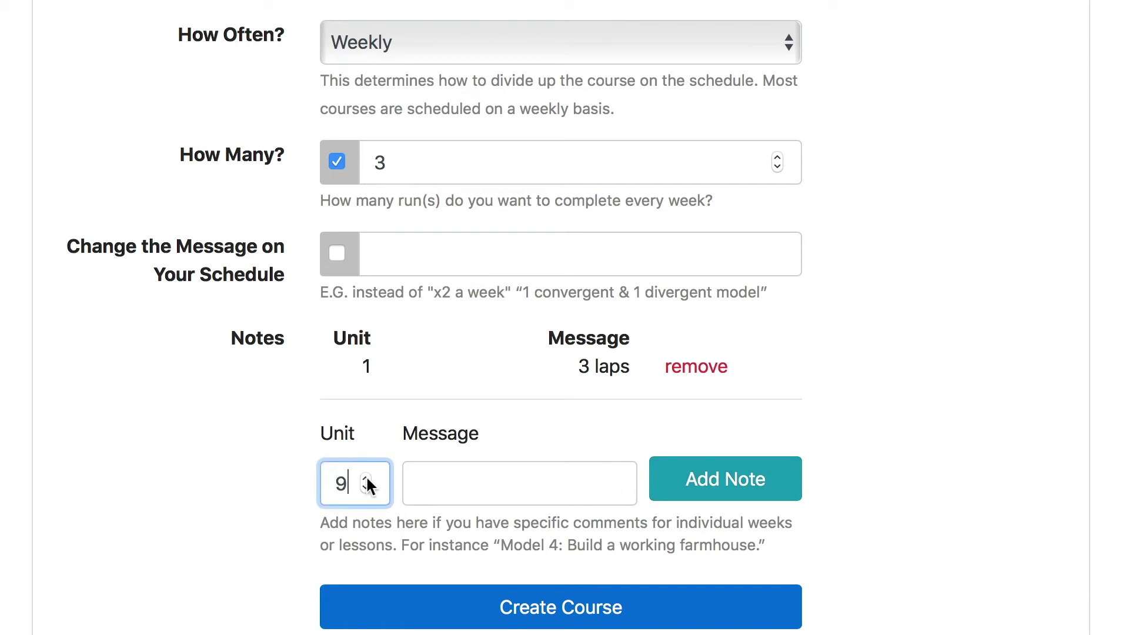
{"action": "left_click", "coordinate": [365, 477]}
{"action": "left_click", "coordinate": [366, 478]}
{"action": "left_click", "coordinate": [366, 478]}
{"action": "left_click", "coordinate": [431, 482]}
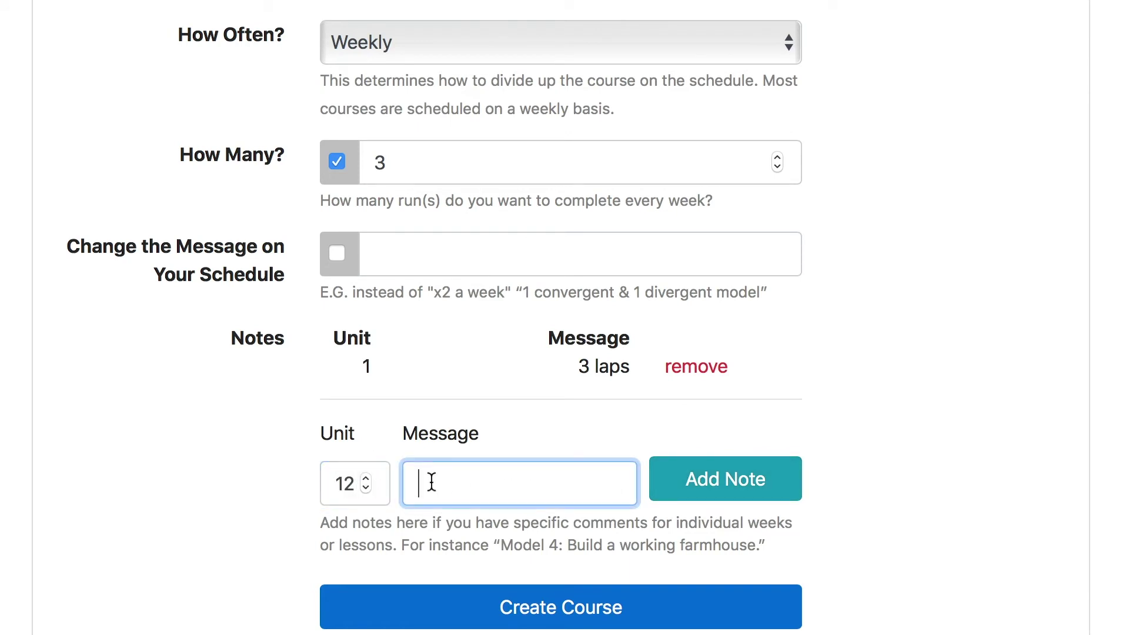
{"action": "type", "text": "4 laps"}
{"action": "left_click", "coordinate": [765, 497]}
Add notes '5 laps', '6 laps' and '7 laps' at units 24, 36 and 48.
{"action": "left_click", "coordinate": [357, 503]}
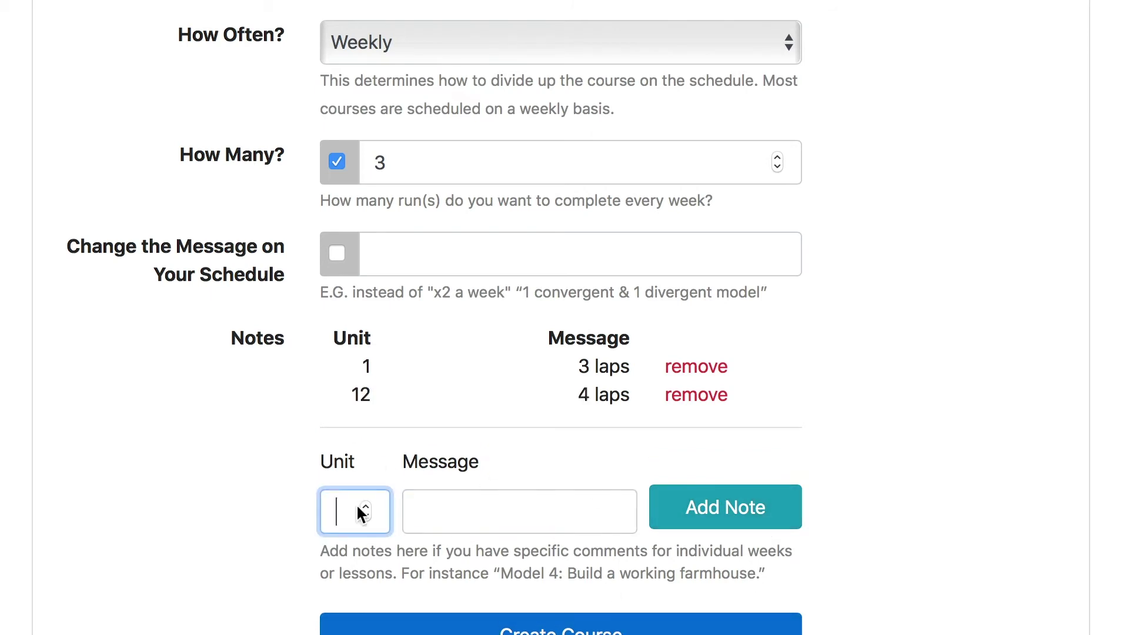
{"action": "type", "text": "24"}
{"action": "left_click", "coordinate": [461, 520]}
{"action": "type", "text": "5 laps"}
{"action": "left_click", "coordinate": [725, 507]}
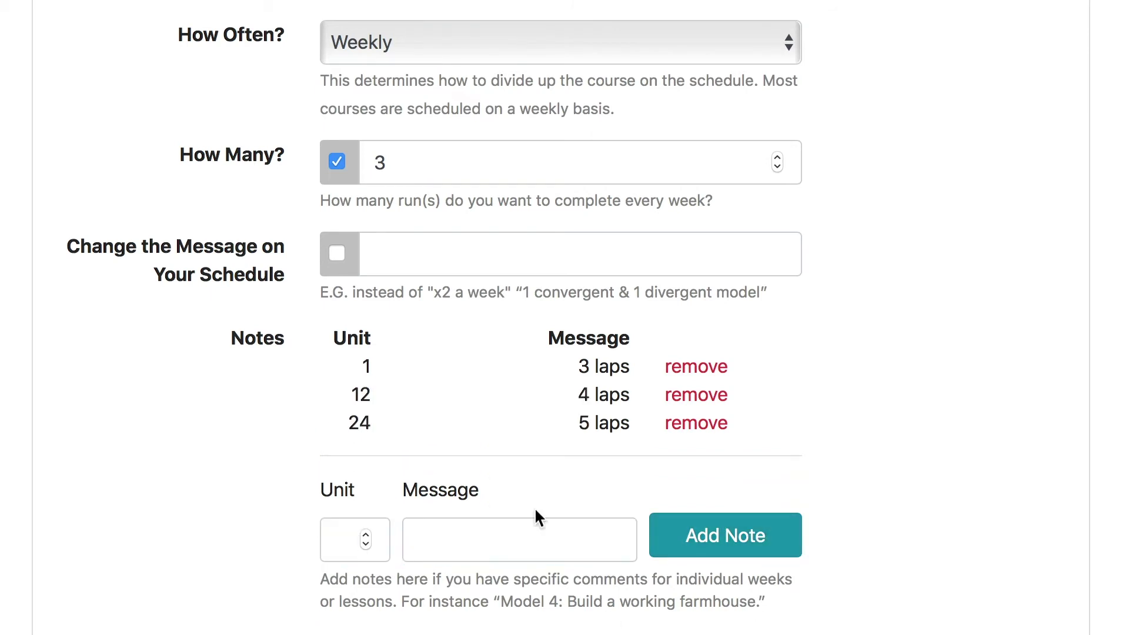
{"action": "type", "text": "36"}
{"action": "key", "text": "Tab"}
{"action": "type", "text": "6 laps"}
{"action": "key", "text": "Return"}
{"action": "type", "text": "48"}
{"action": "key", "text": "Tab"}
{"action": "type", "text": "7 laps"}
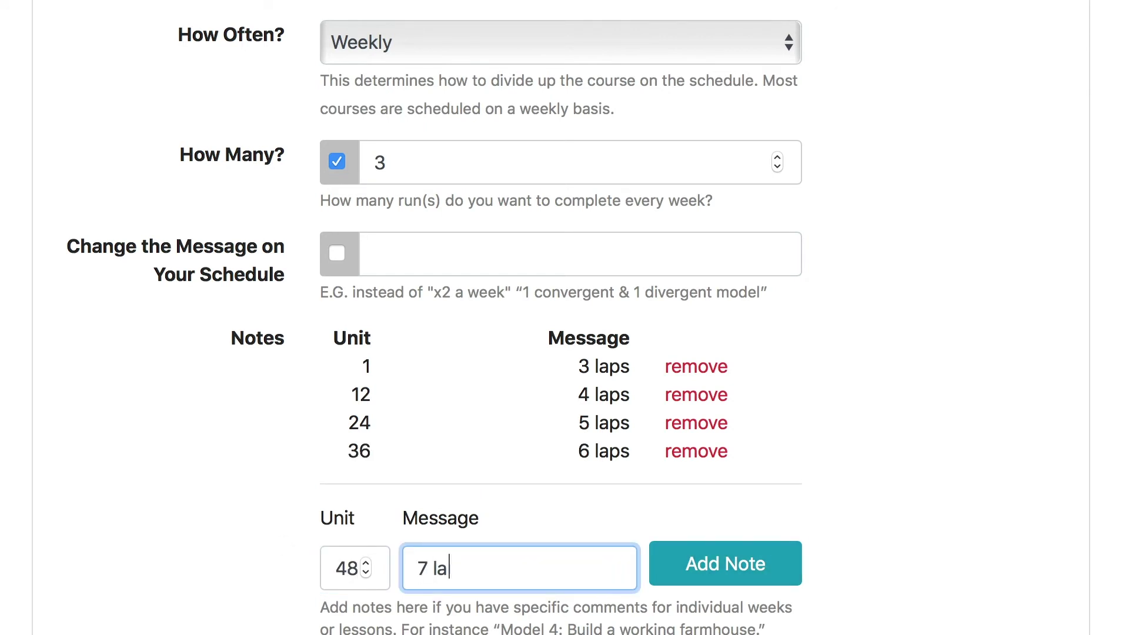
{"action": "key", "text": "Return"}
Add notes from '8 laps' to '12 laps' at units 60 through 108, then save the course.
{"action": "type", "text": "60"}
{"action": "key", "text": "Tab"}
{"action": "type", "text": "8 laps"}
{"action": "key", "text": "Return"}
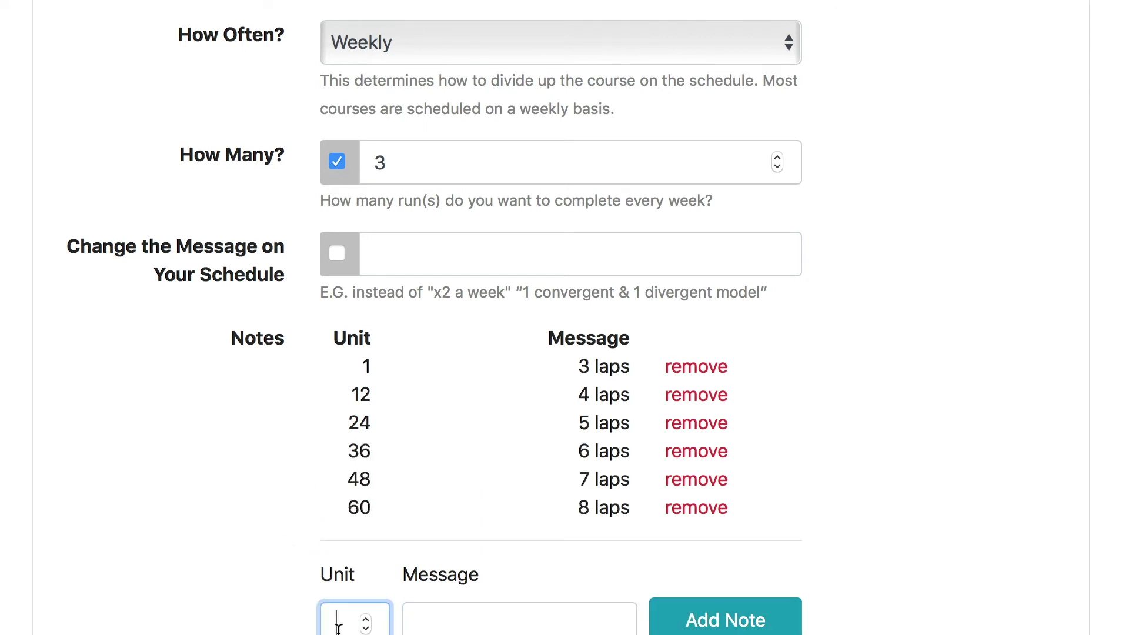
{"action": "type", "text": "72"}
{"action": "key", "text": "Tab"}
{"action": "type", "text": "9 laps"}
{"action": "key", "text": "Return"}
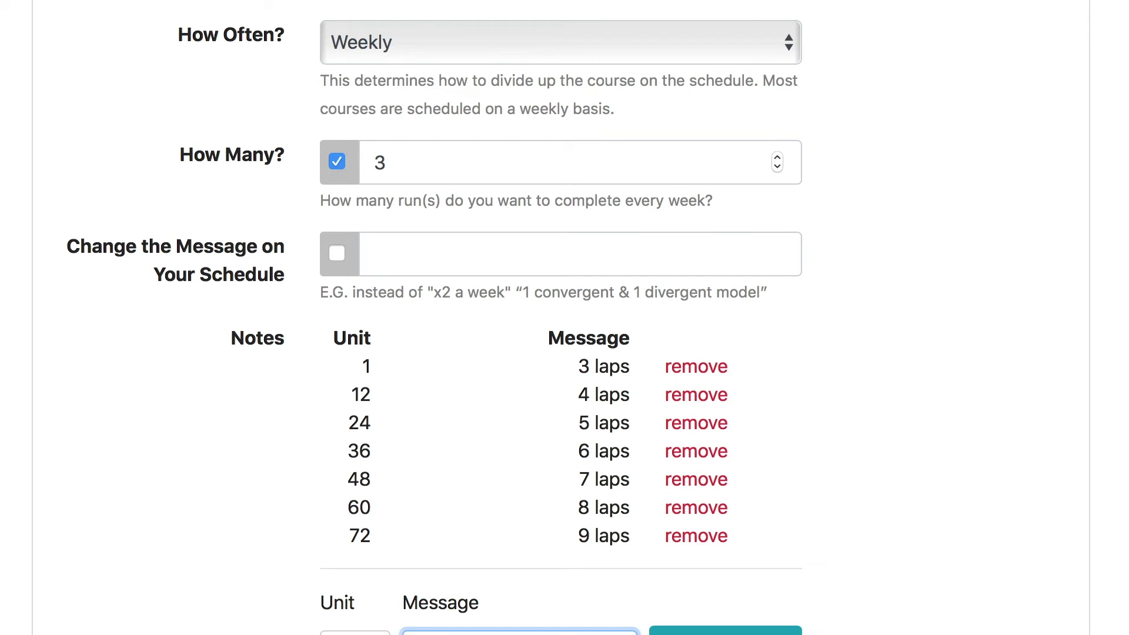
{"action": "key", "text": "Return"}
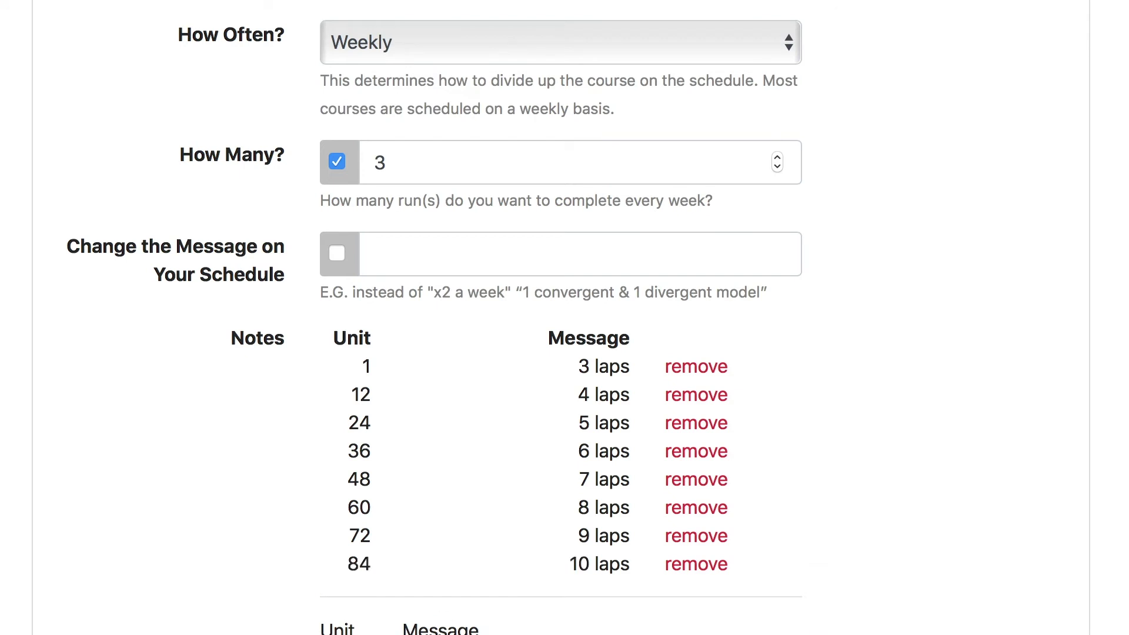
{"action": "key", "text": "Return"}
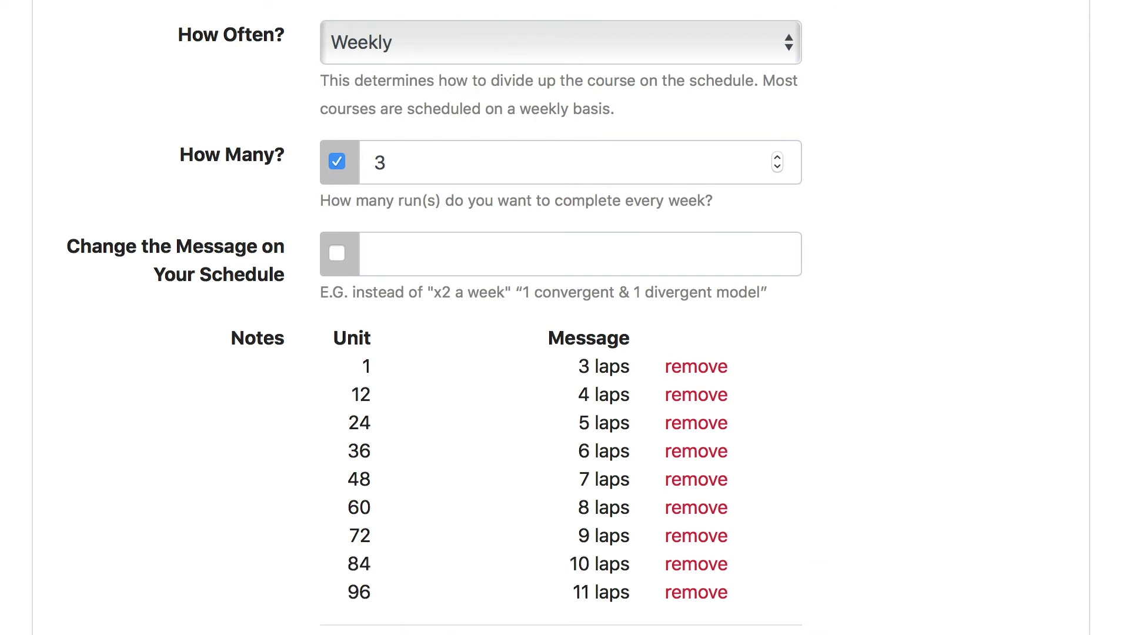
{"action": "key", "text": "Return"}
{"action": "scroll", "coordinate": [789, 598], "scroll_direction": "down", "scroll_amount": 5}
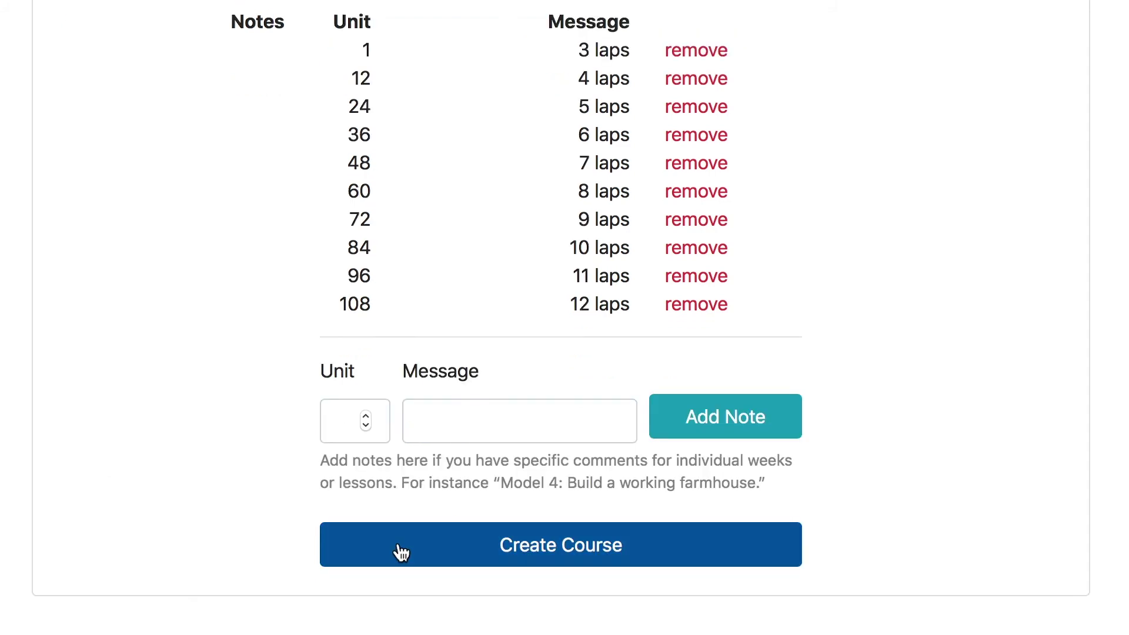
{"action": "left_click", "coordinate": [401, 553]}
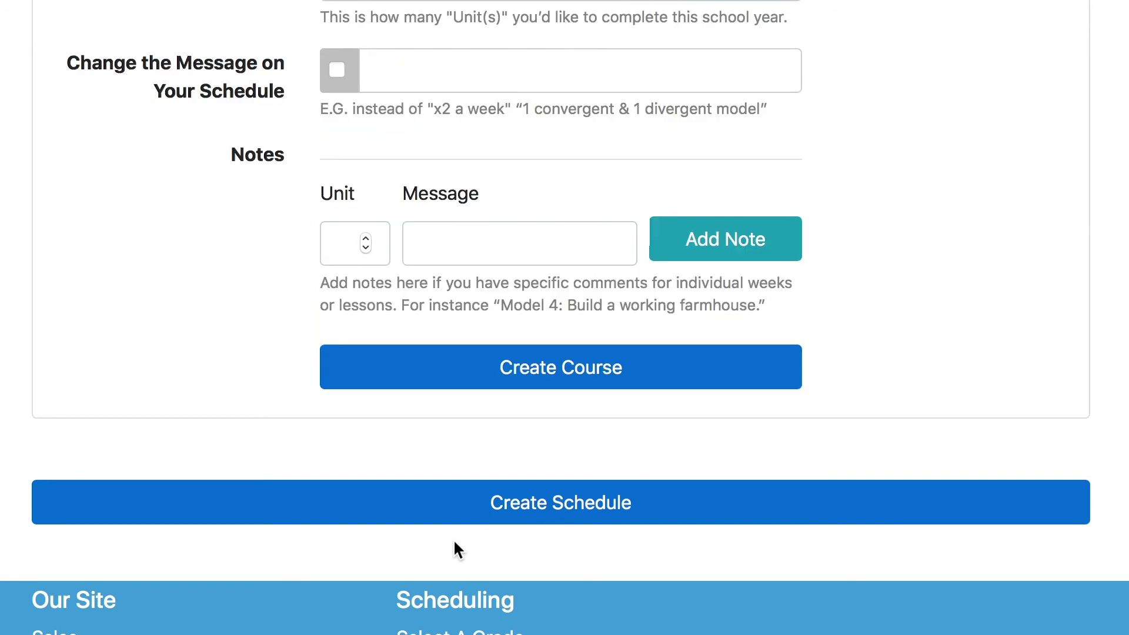
Create the Running course, generate the 36-week schedule starting 8/6/2018, and open it.
{"action": "left_click", "coordinate": [471, 520]}
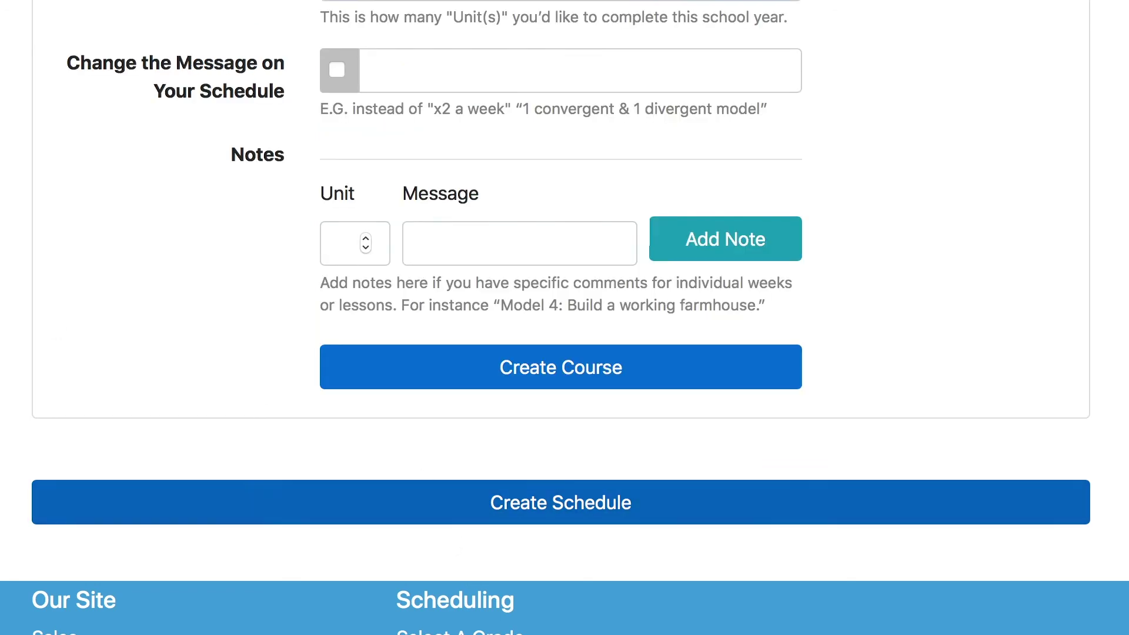
{"action": "left_click", "coordinate": [605, 509]}
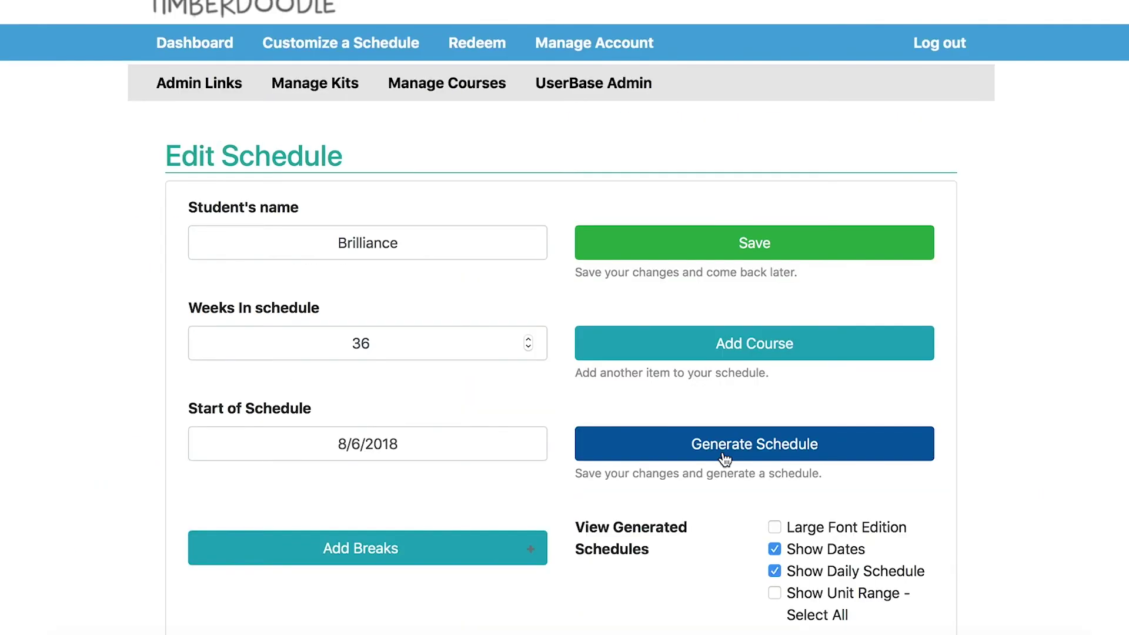
{"action": "left_click", "coordinate": [770, 530]}
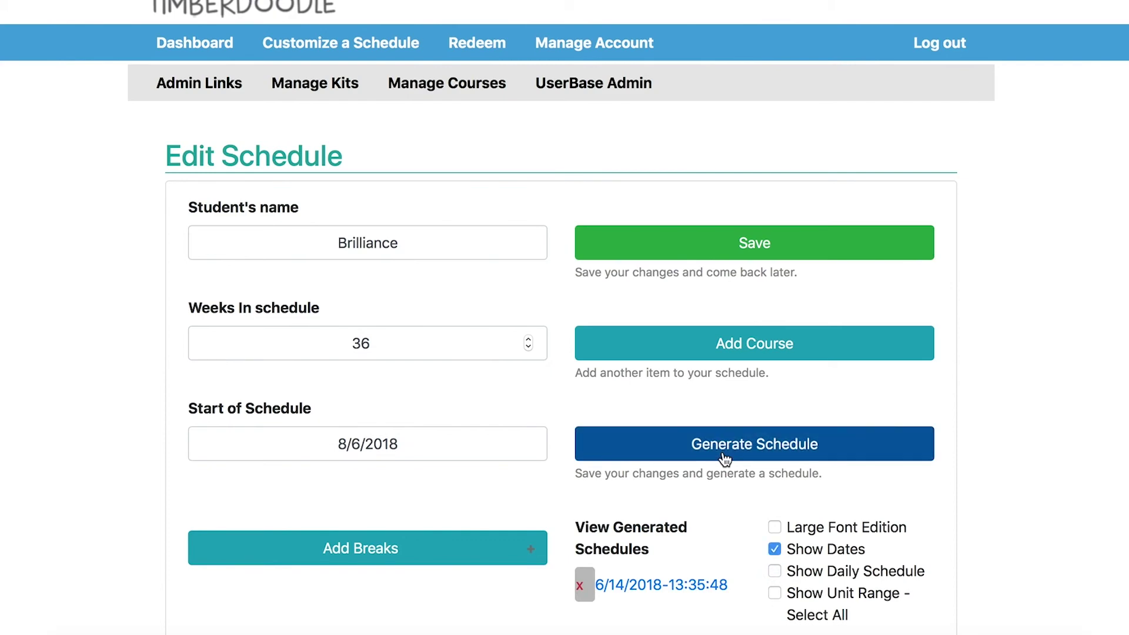
{"action": "left_click", "coordinate": [670, 585]}
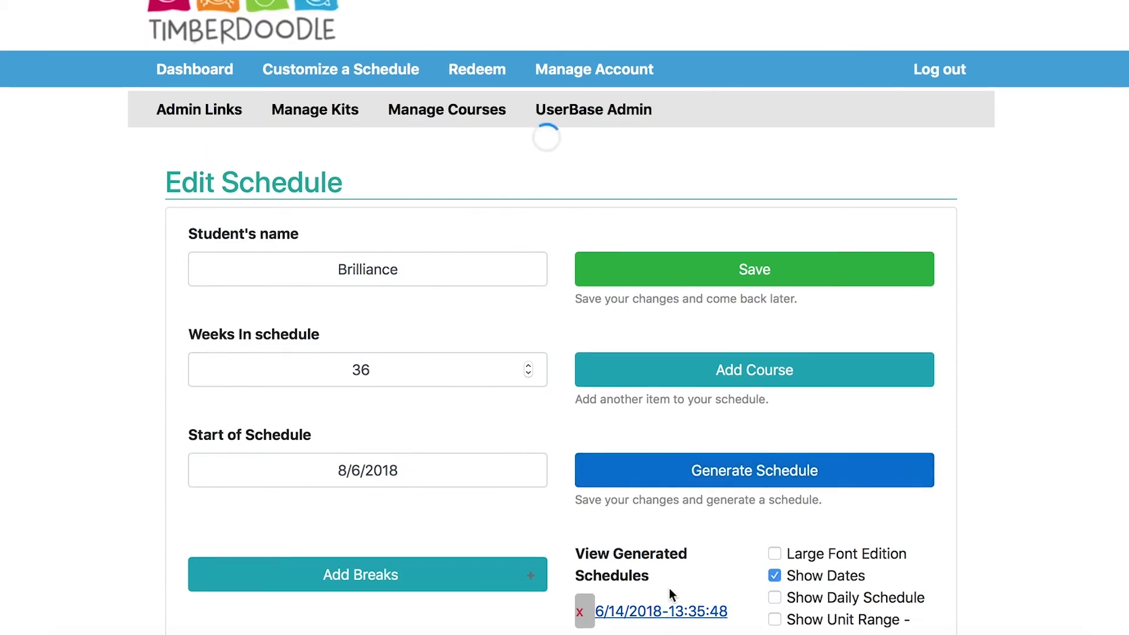
Scroll through the generated checklist's Week 1, Week 4 and Week 5 pages to review the Running entries.
{"action": "scroll", "coordinate": [564, 575], "scroll_direction": "down", "scroll_amount": 2}
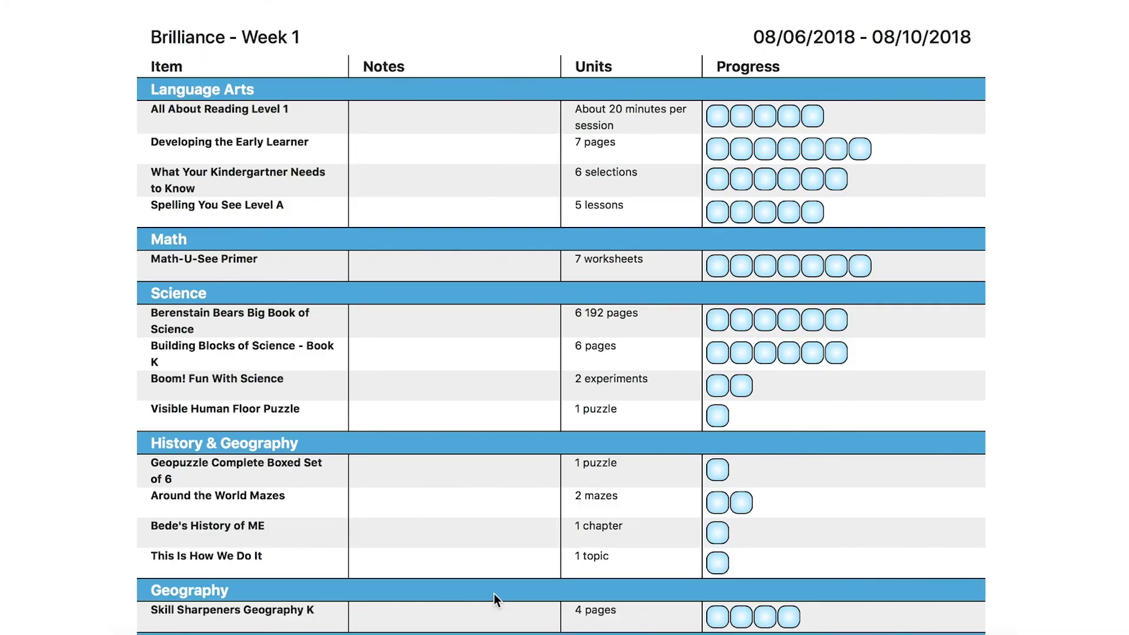
{"action": "scroll", "coordinate": [494, 594], "scroll_direction": "down", "scroll_amount": 2}
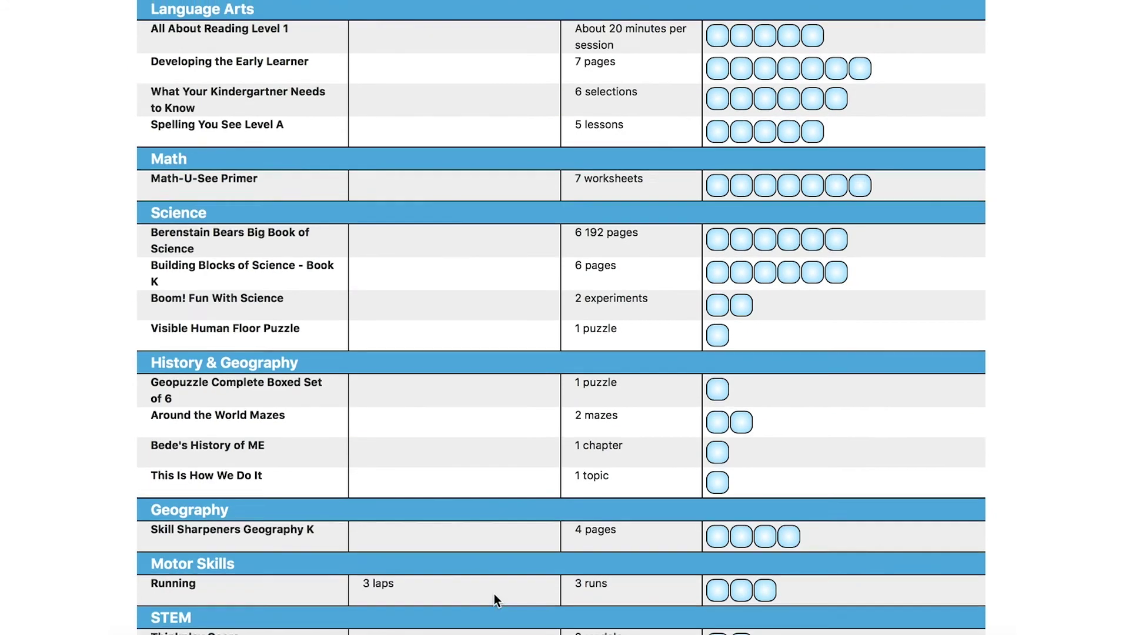
{"action": "scroll", "coordinate": [494, 594], "scroll_direction": "up", "scroll_amount": 1}
{"action": "scroll", "coordinate": [494, 594], "scroll_direction": "down", "scroll_amount": 3}
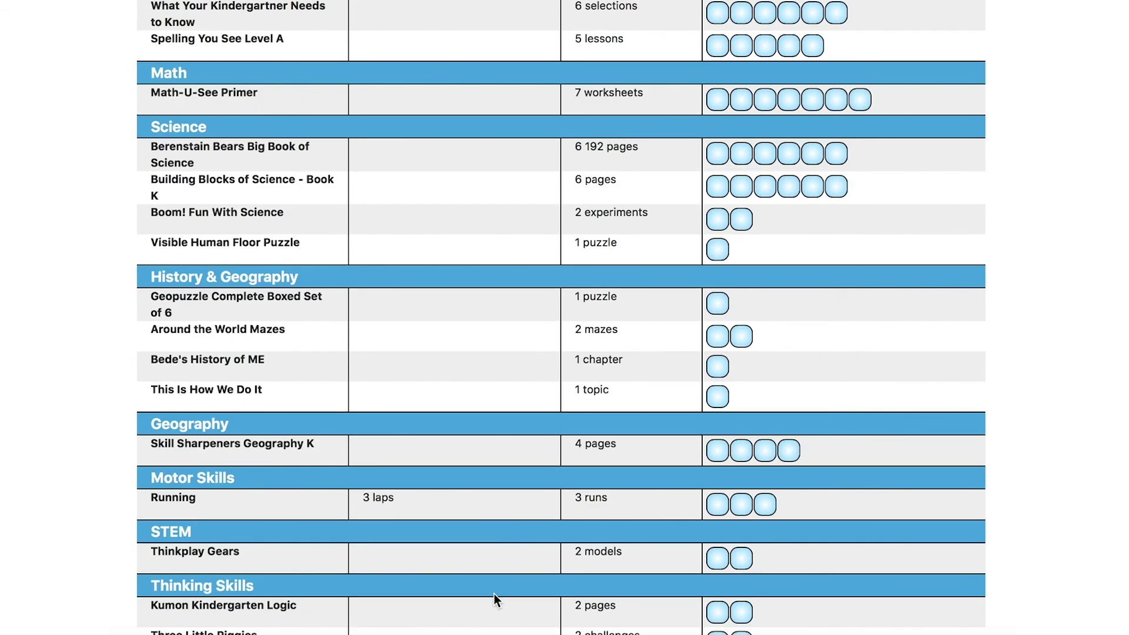
{"action": "scroll", "coordinate": [494, 594], "scroll_direction": "down", "scroll_amount": 4}
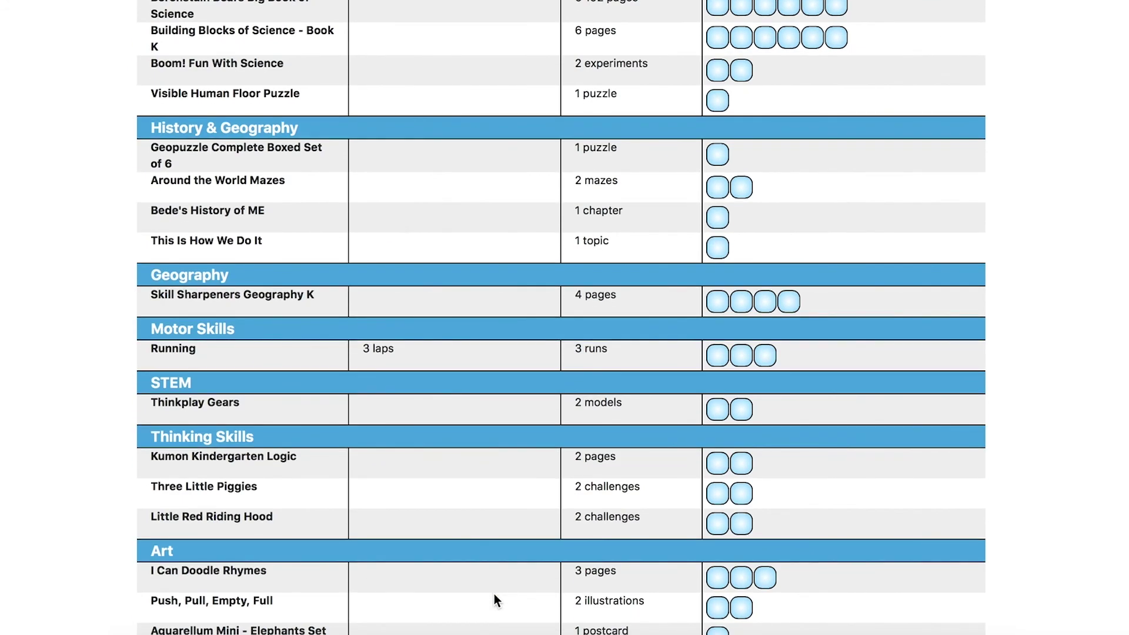
{"action": "scroll", "coordinate": [494, 594], "scroll_direction": "down", "scroll_amount": 7}
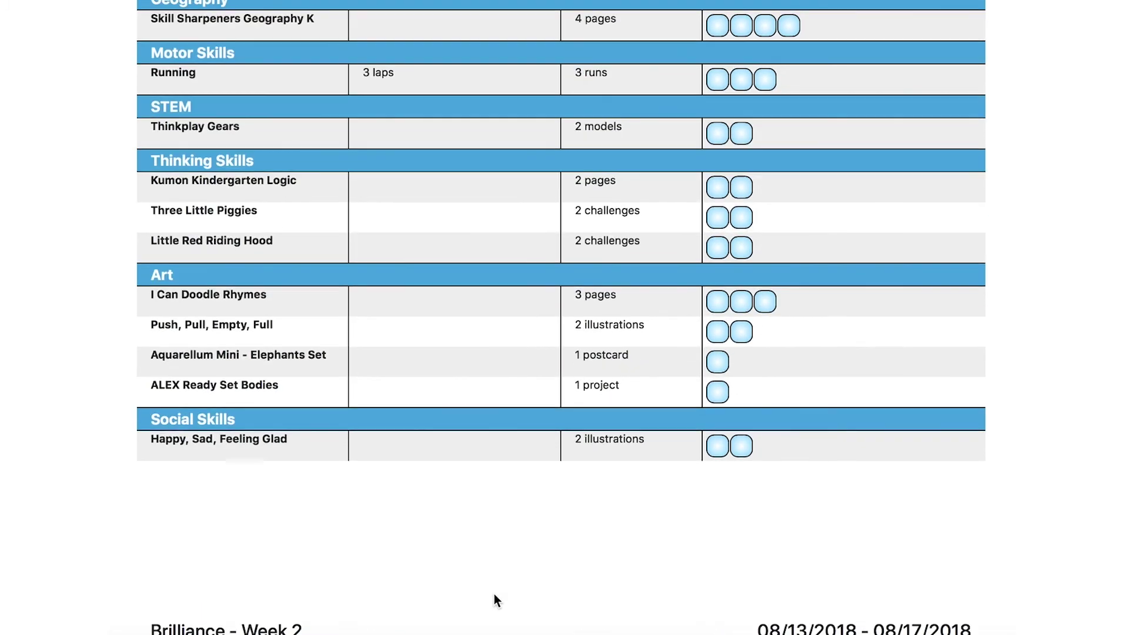
{"action": "scroll", "coordinate": [494, 594], "scroll_direction": "up", "scroll_amount": 2}
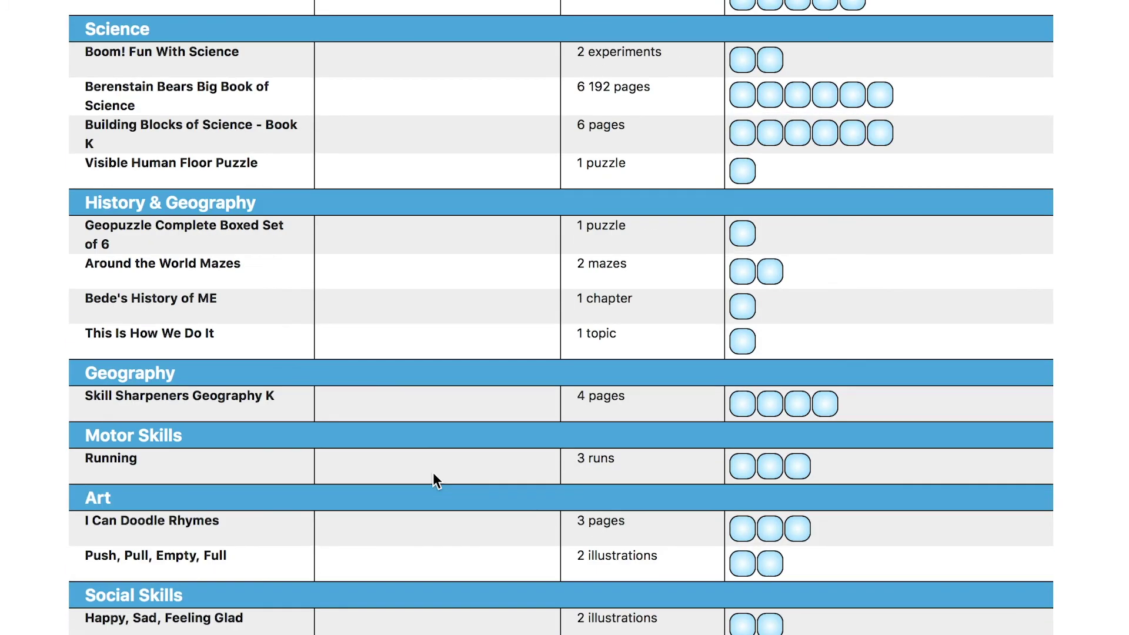
{"action": "scroll", "coordinate": [434, 479], "scroll_direction": "down", "scroll_amount": 4}
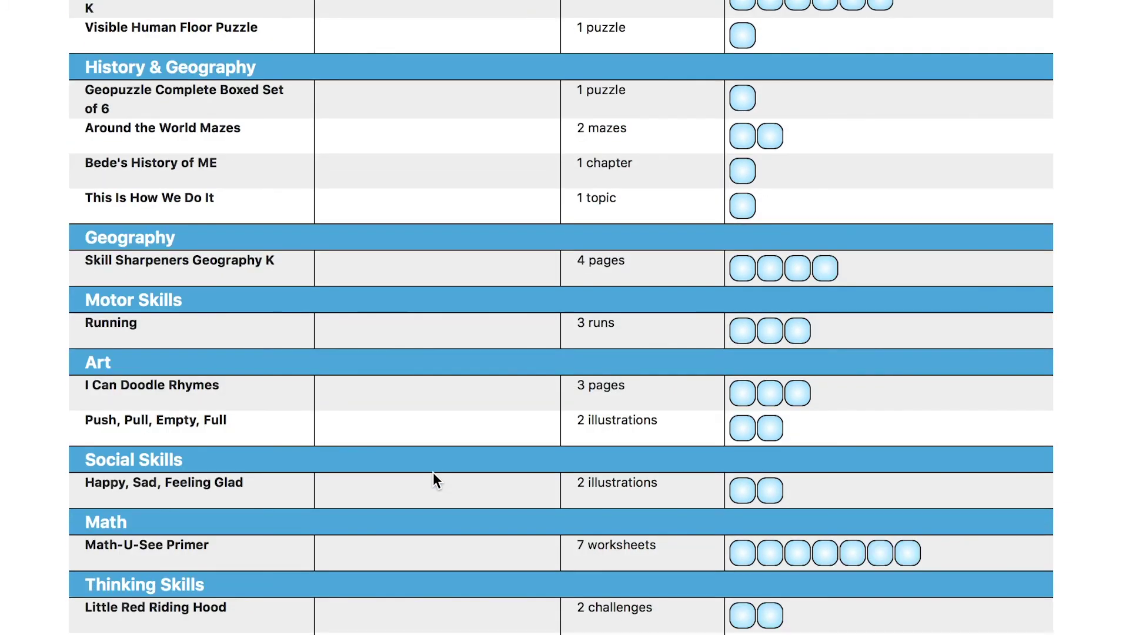
{"action": "scroll", "coordinate": [434, 480], "scroll_direction": "down", "scroll_amount": 1}
{"action": "scroll", "coordinate": [434, 474], "scroll_direction": "down", "scroll_amount": 2}
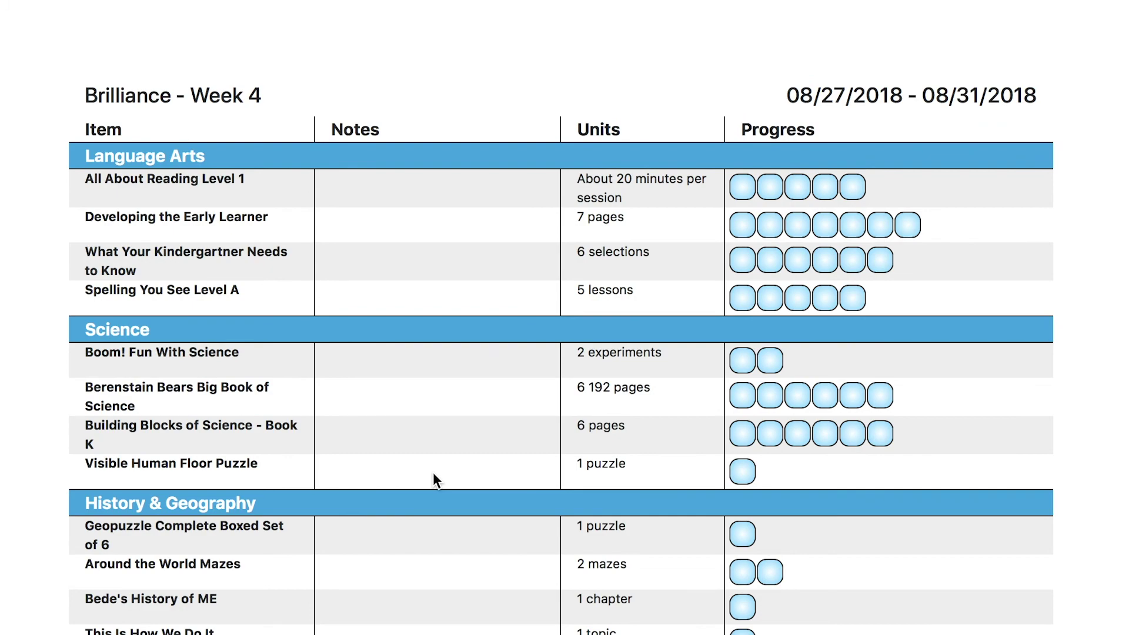
{"action": "scroll", "coordinate": [433, 479], "scroll_direction": "down", "scroll_amount": 12}
{"action": "scroll", "coordinate": [432, 468], "scroll_direction": "down", "scroll_amount": 15}
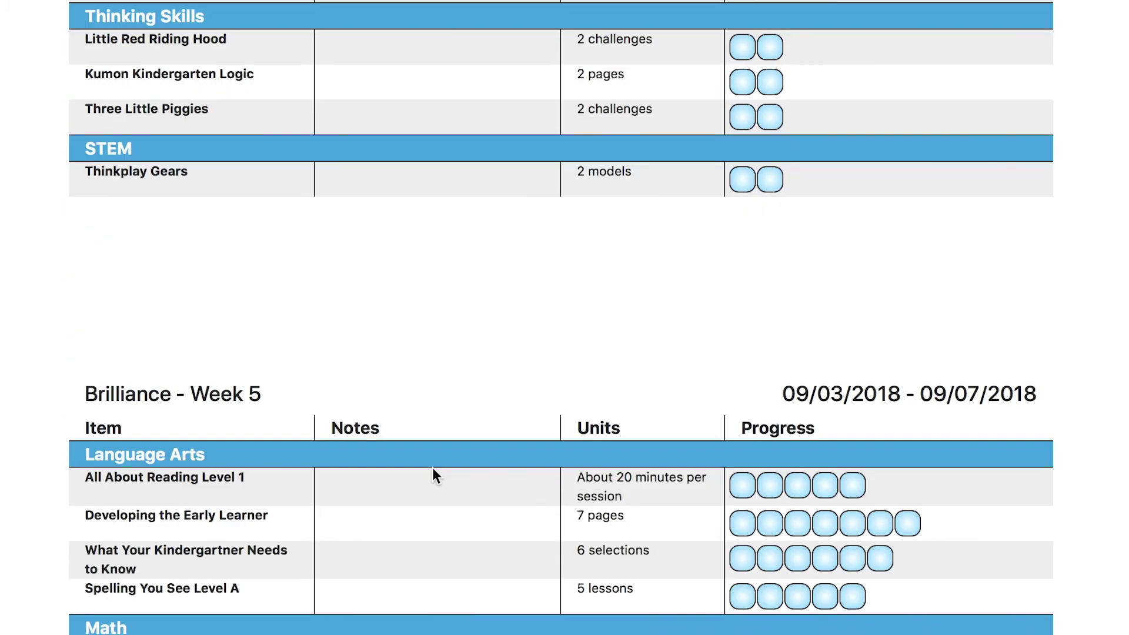